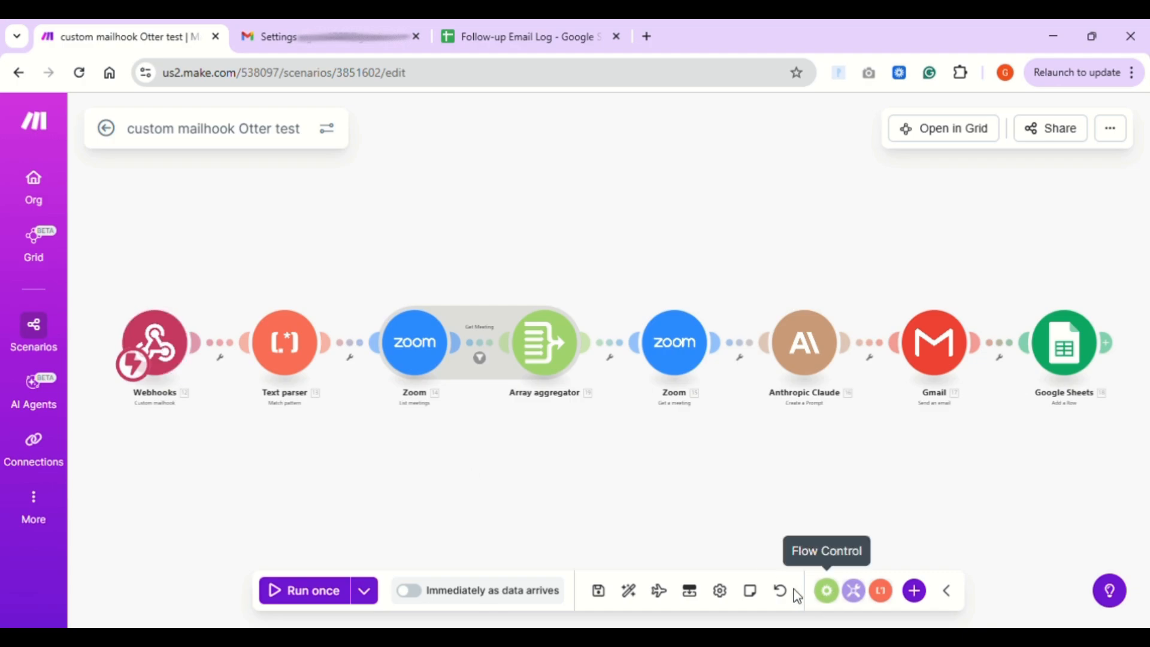
Look up the Custom mailhook trigger among the available Webhooks modules.
left_click(919, 596)
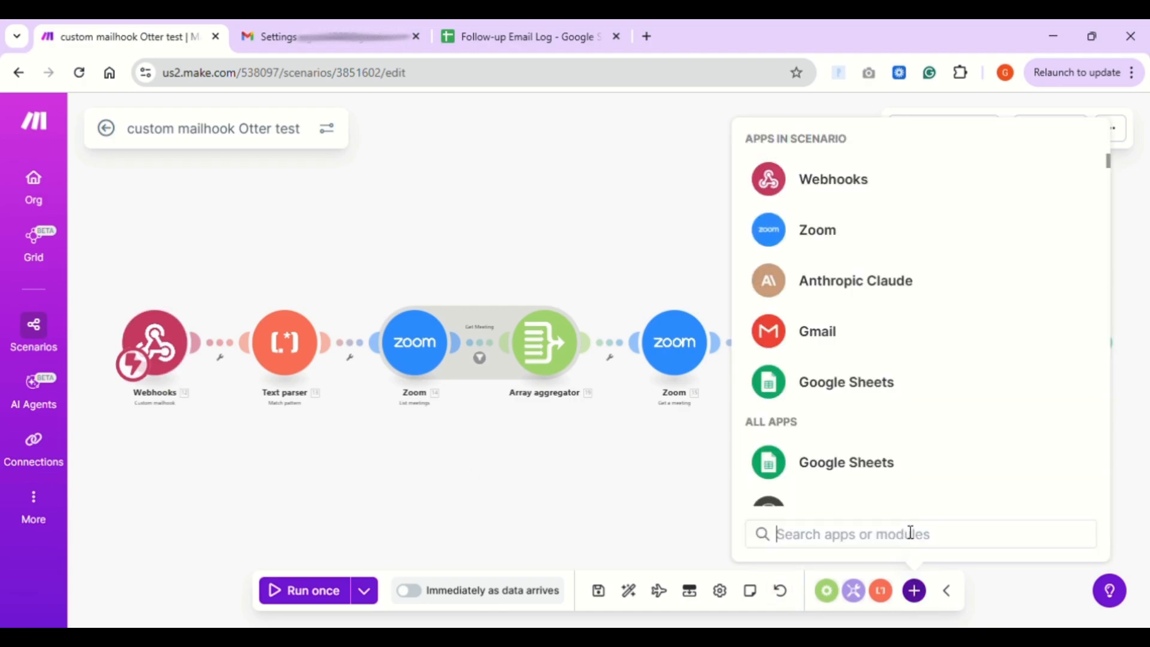
left_click(855, 185)
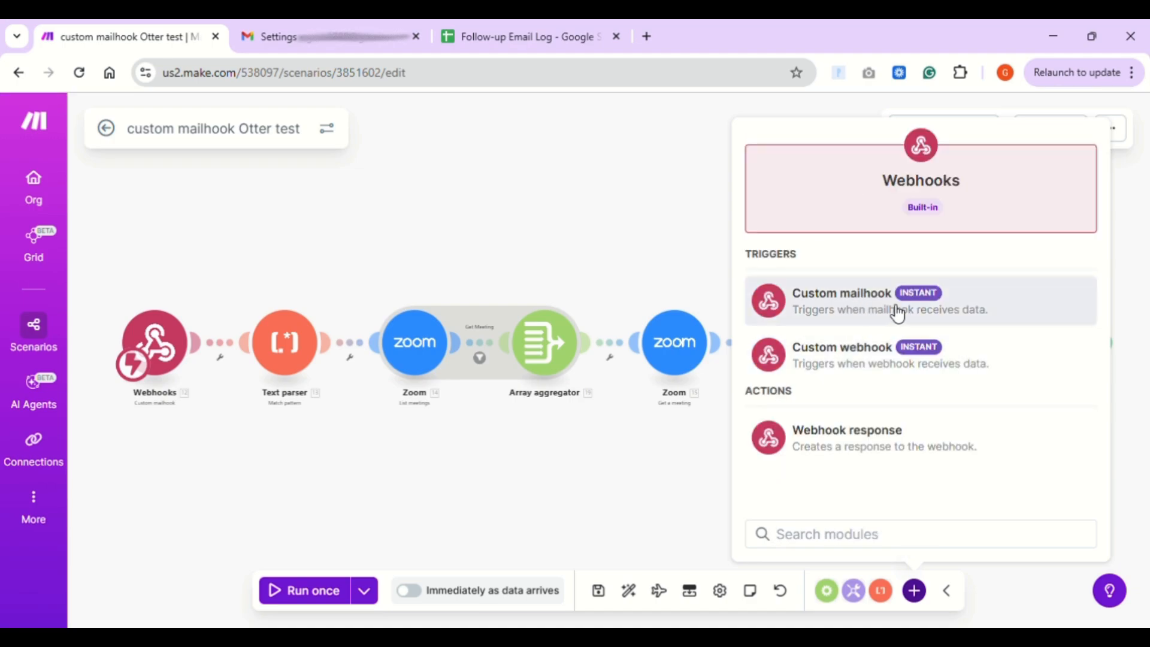
left_click(333, 535)
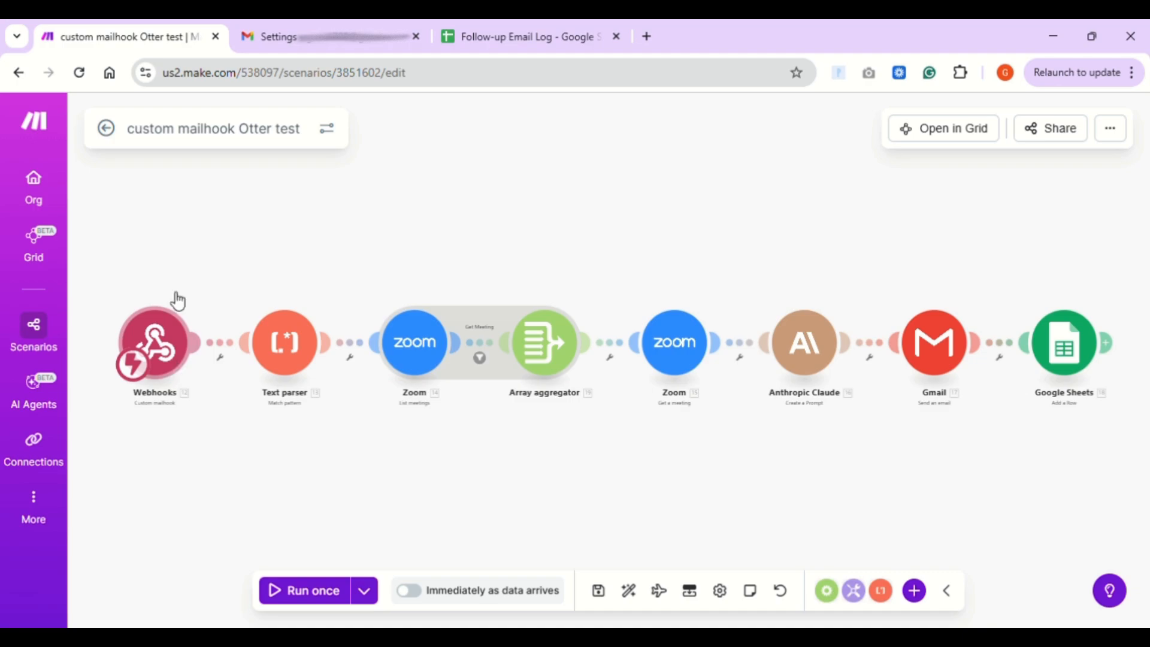
Compare the Webhooks module's mailhook address with the forwarding address in Gmail's Forwarding and POP/IMAP settings.
left_click(309, 29)
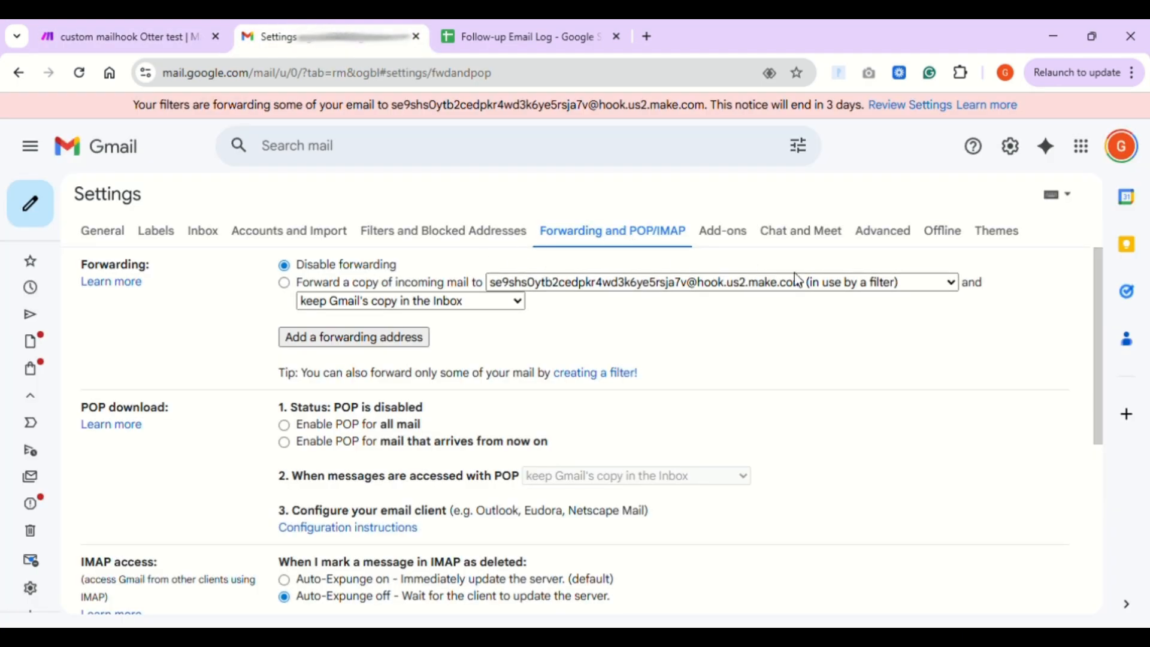
left_click(147, 35)
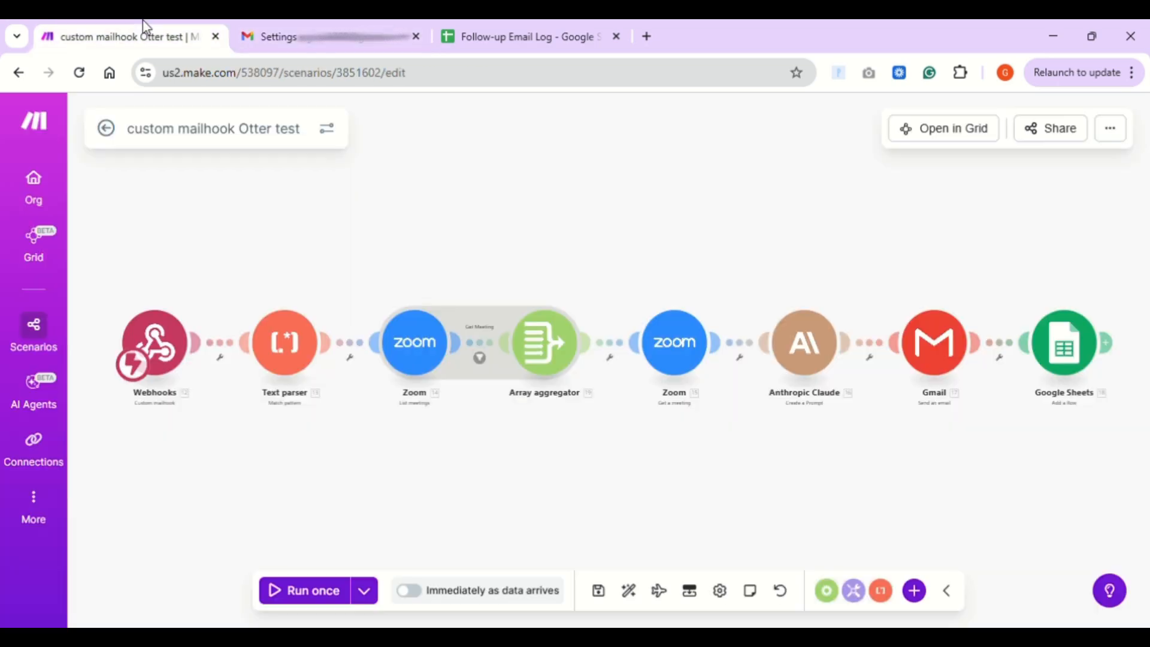
left_click(157, 342)
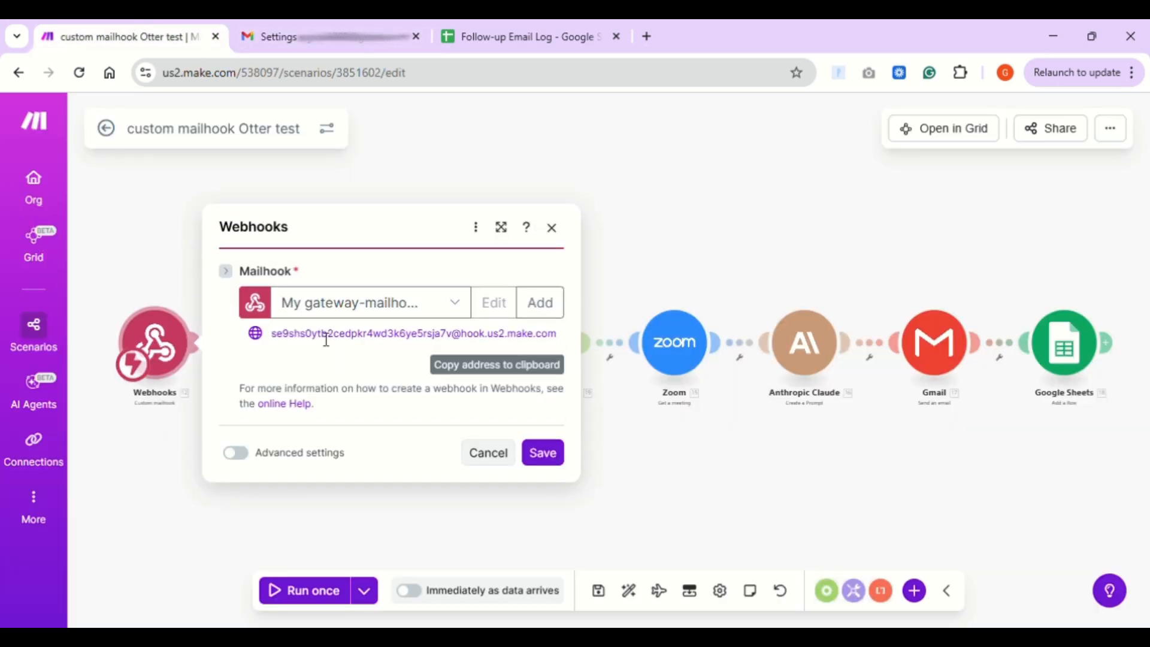
left_click(653, 250)
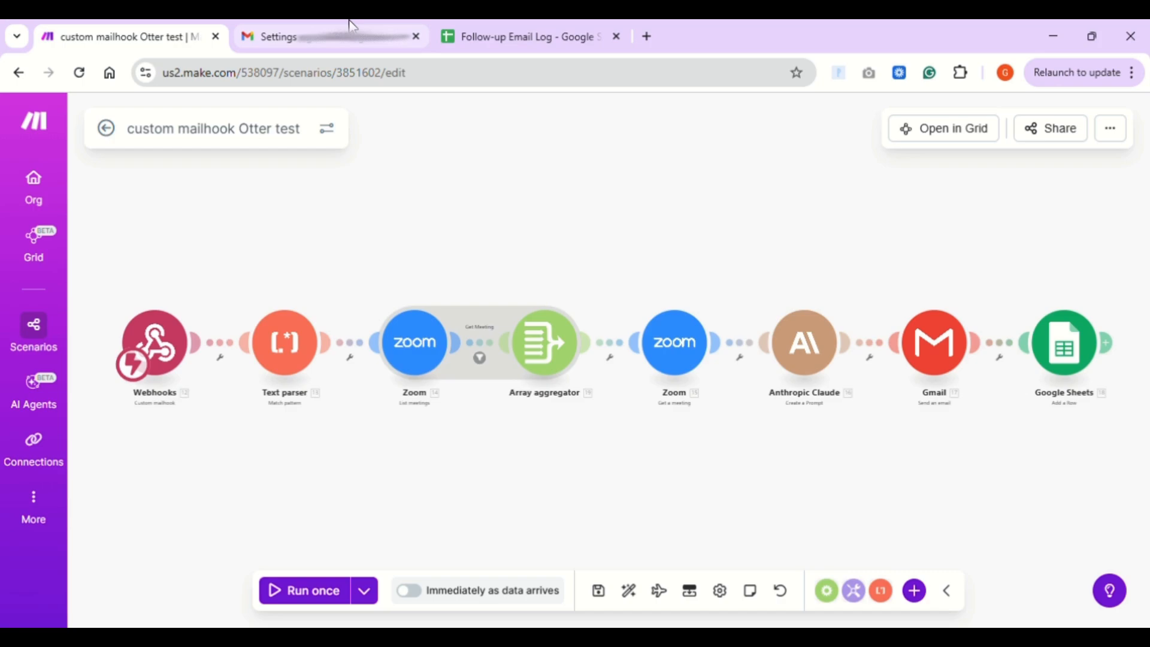
left_click(344, 33)
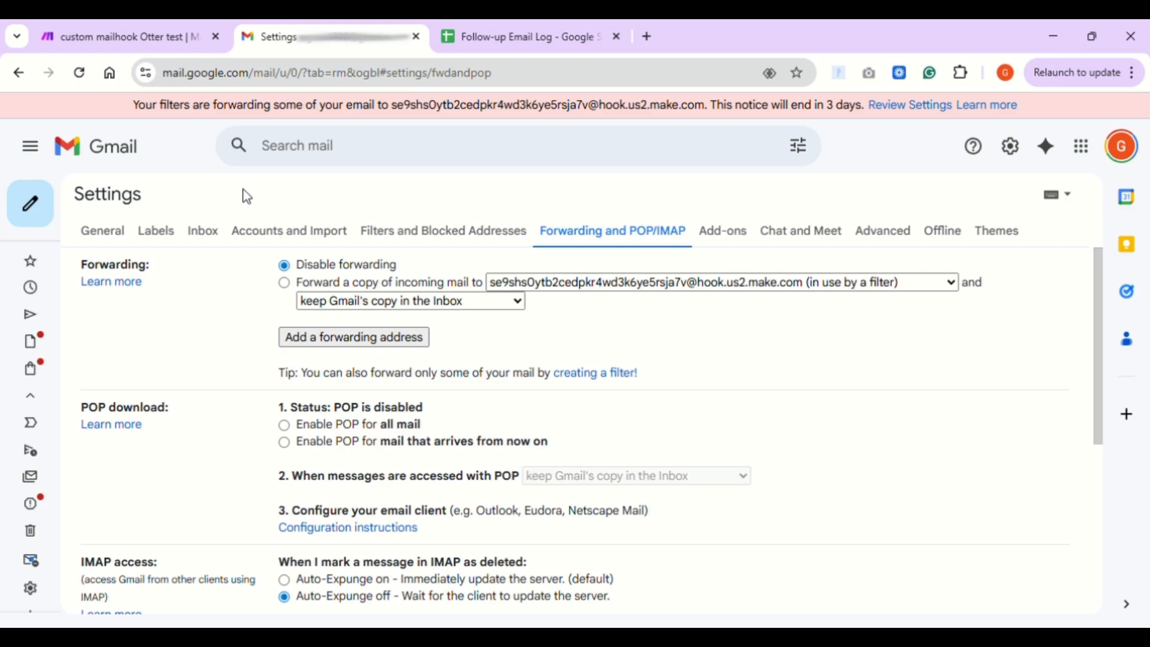
left_click(129, 30)
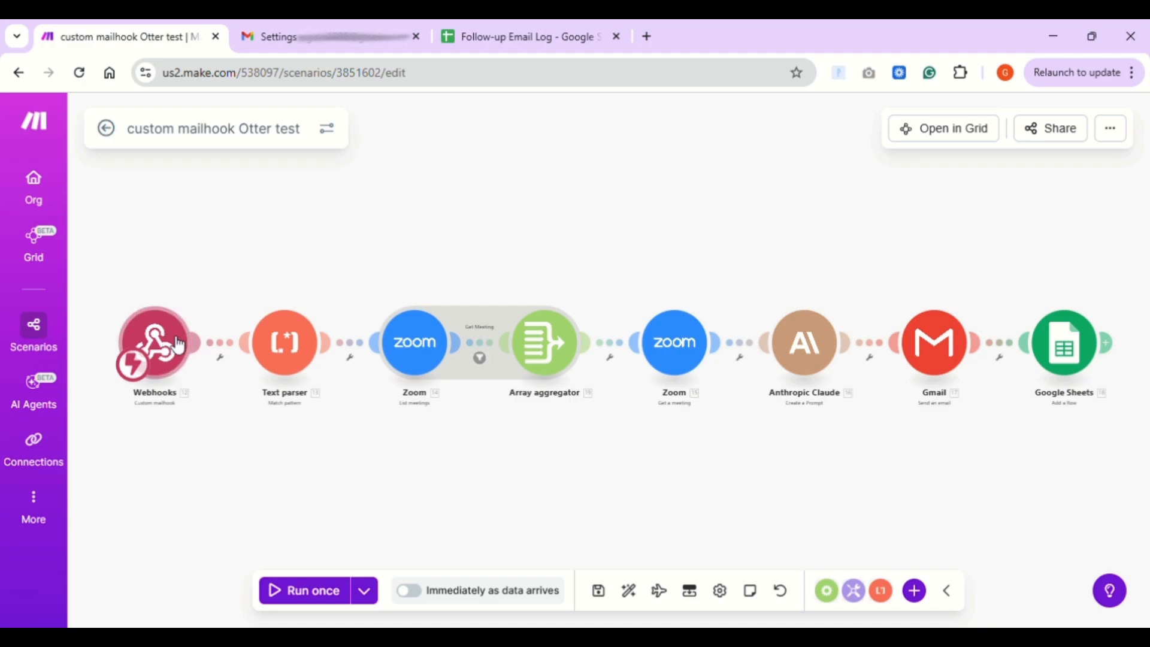
left_click(165, 353)
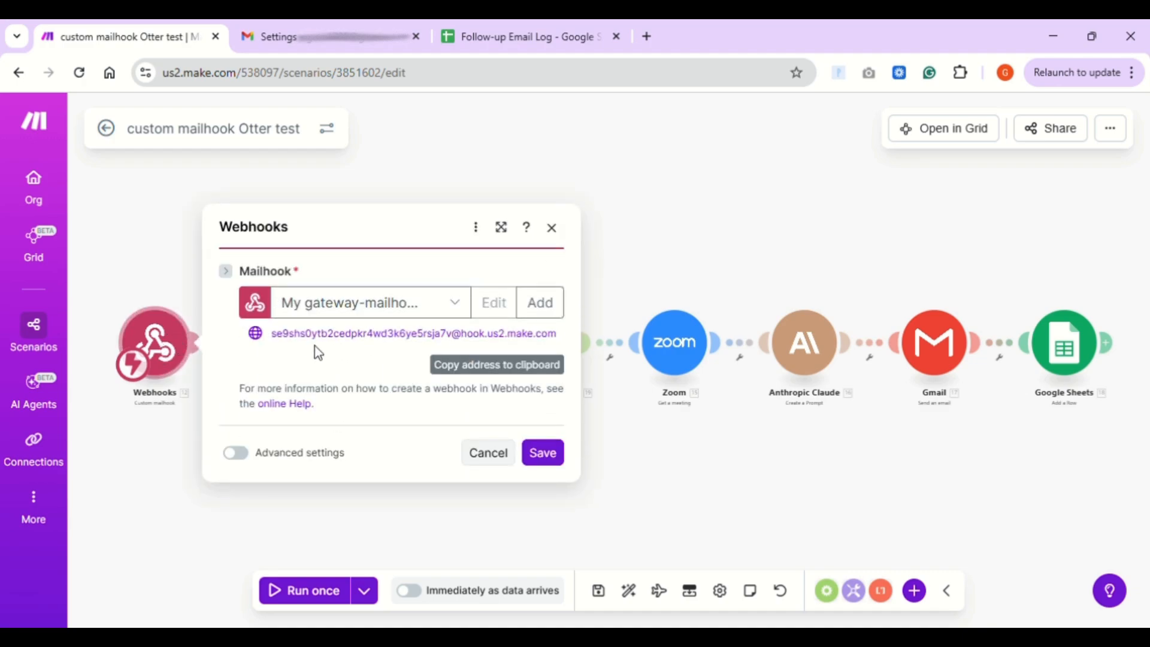
left_click(423, 505)
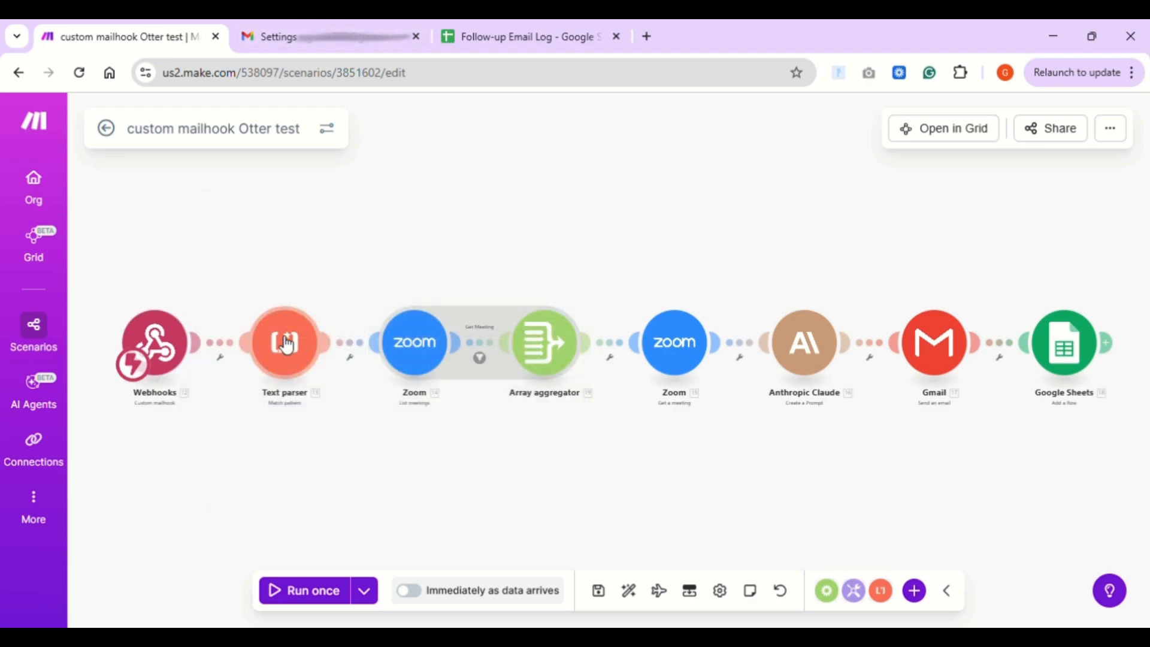
Look up the Match pattern transformer among the available Text parser modules.
left_click(888, 597)
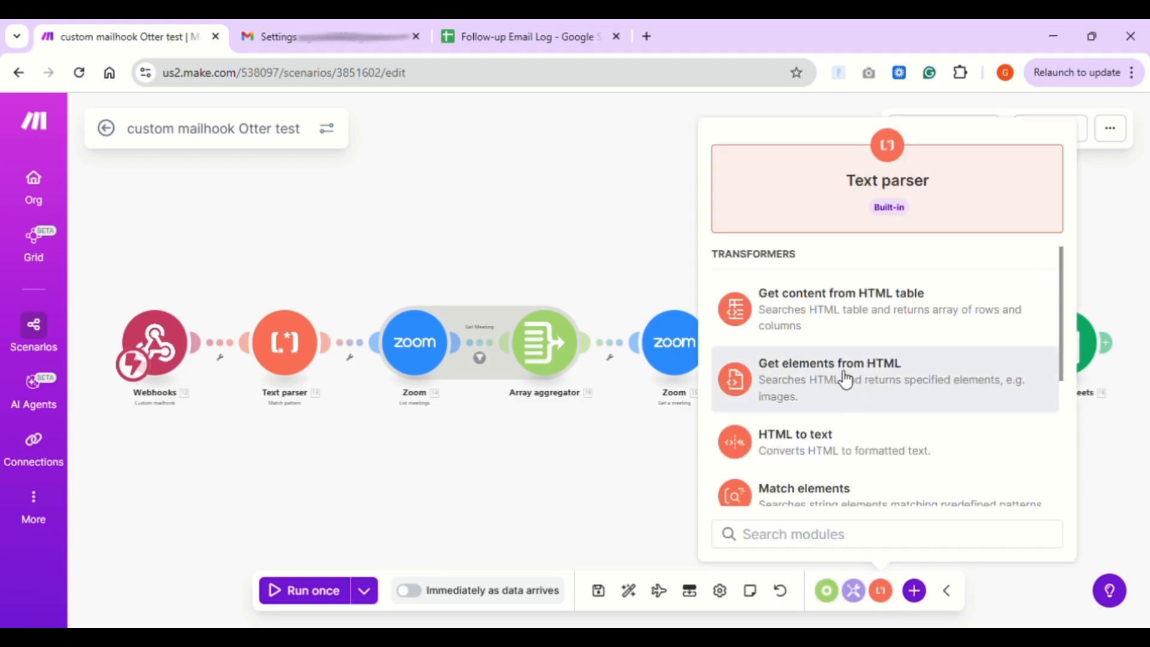
scroll(848, 421, "down", 2)
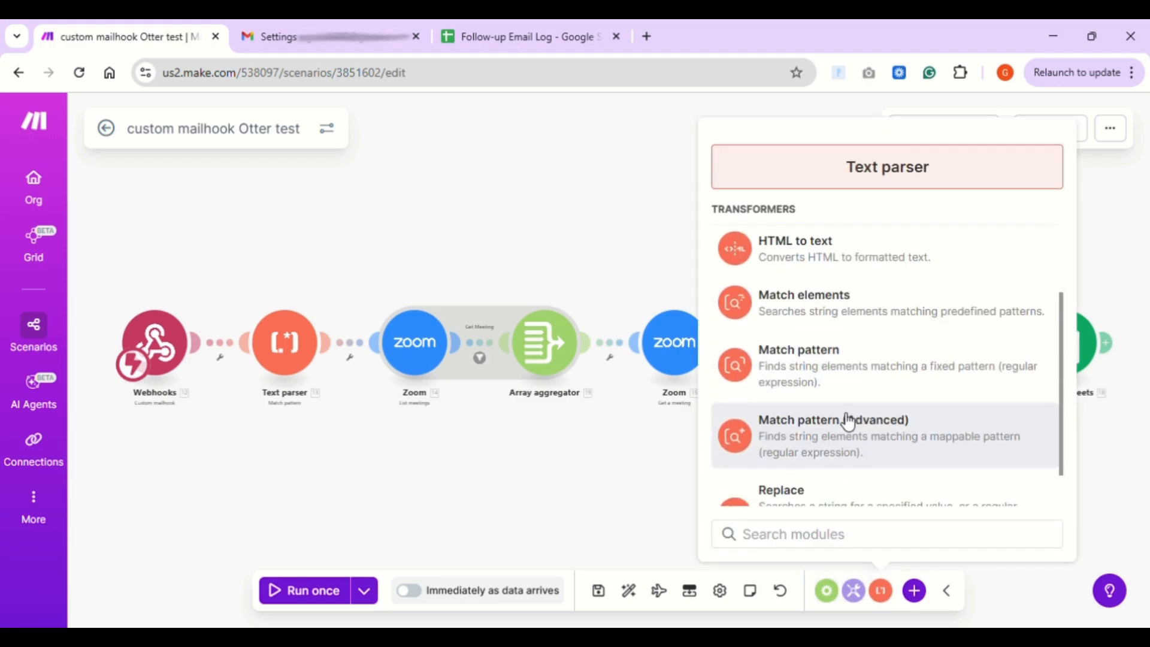
left_click(350, 433)
Review the existing Text parser module's pattern, matching options and mapped text source, and save the module.
left_click(287, 359)
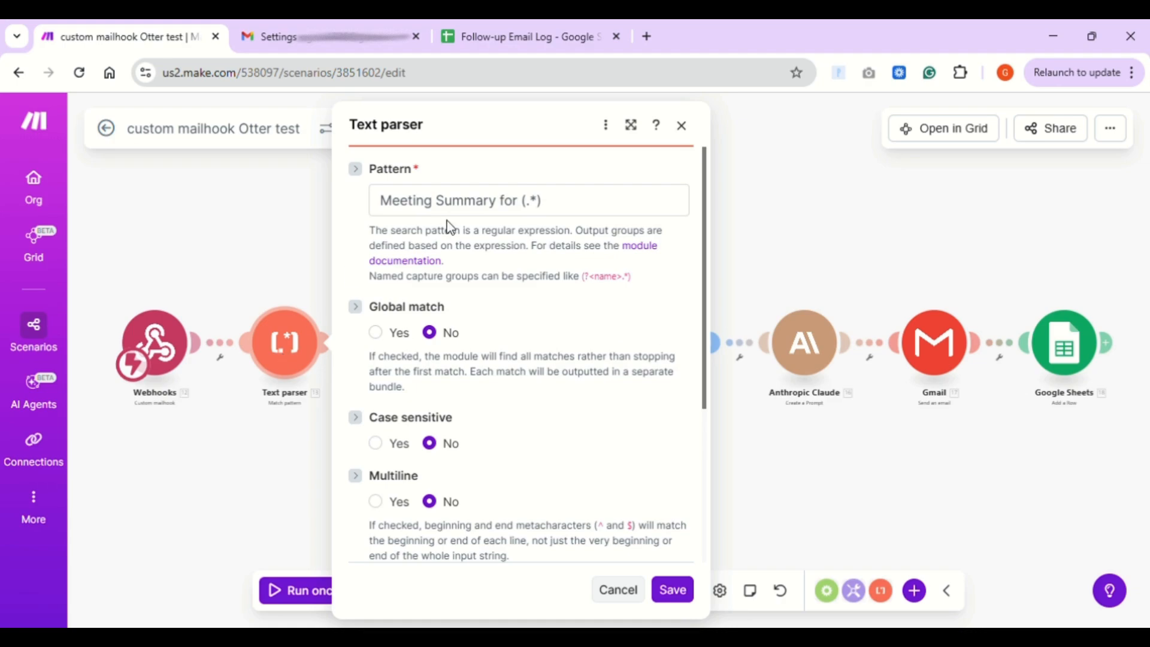
left_click(528, 209)
left_click_drag(519, 210, 389, 209)
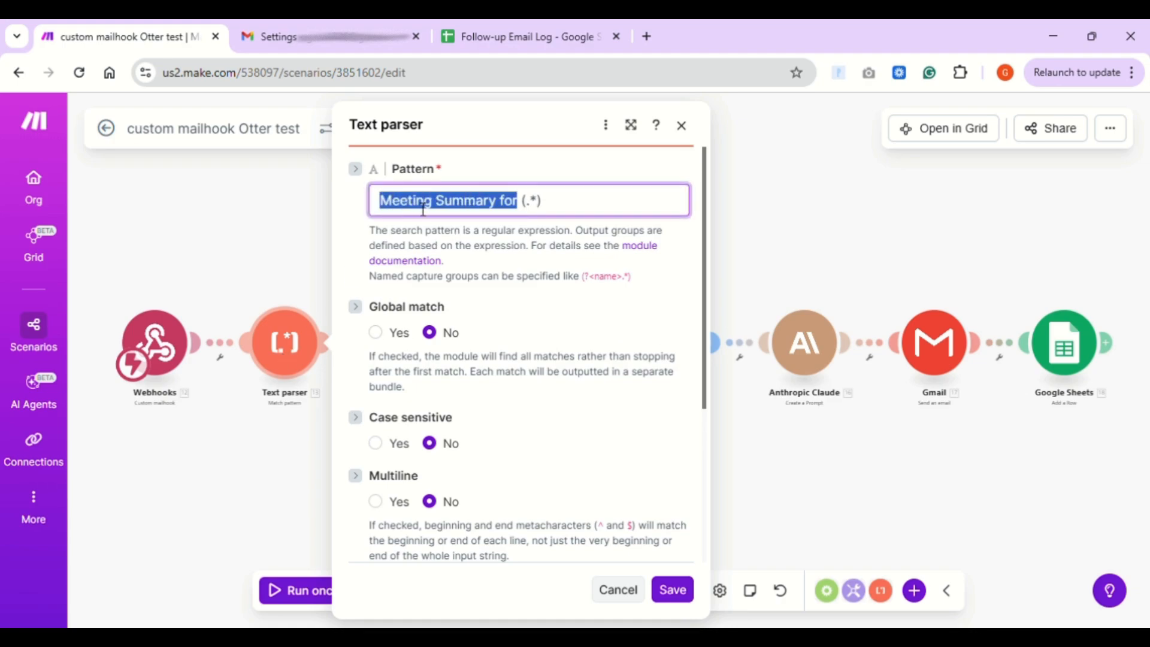
left_click(530, 207)
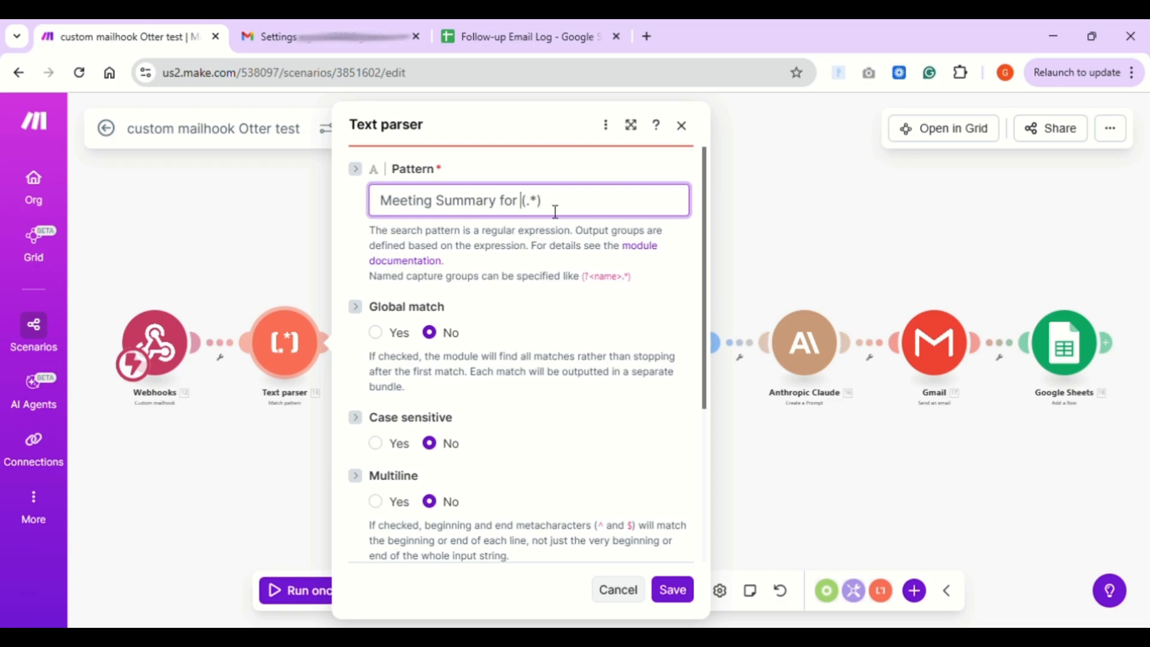
double_click(527, 208)
scroll(507, 267, "down", 4)
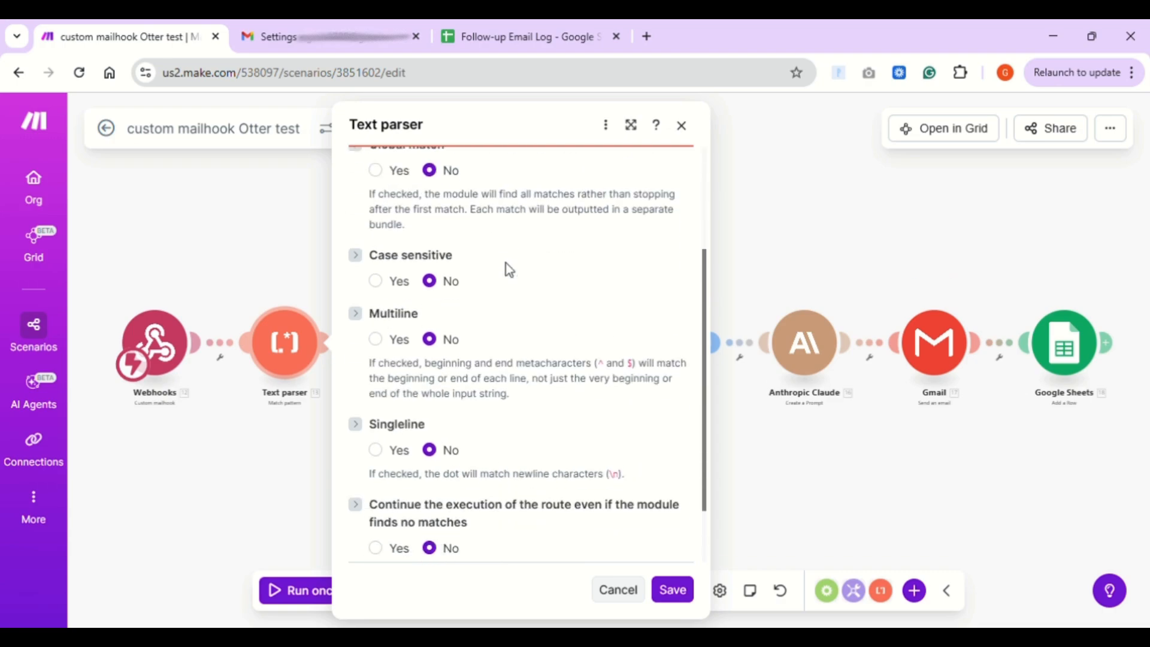
left_click(516, 535)
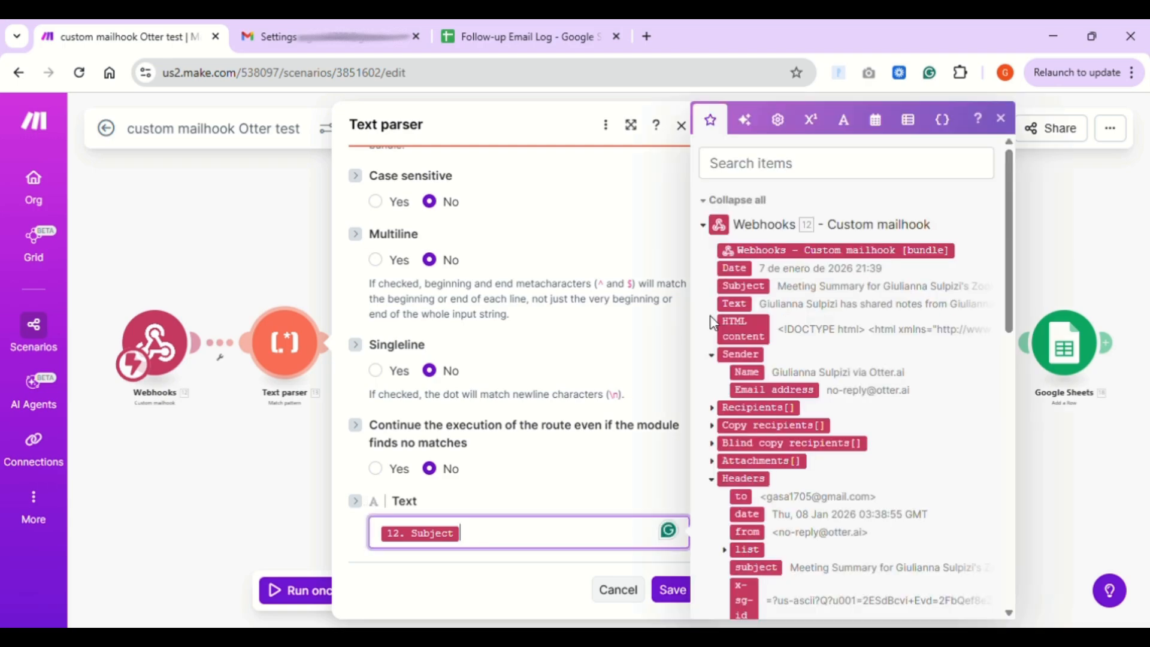
left_click(594, 484)
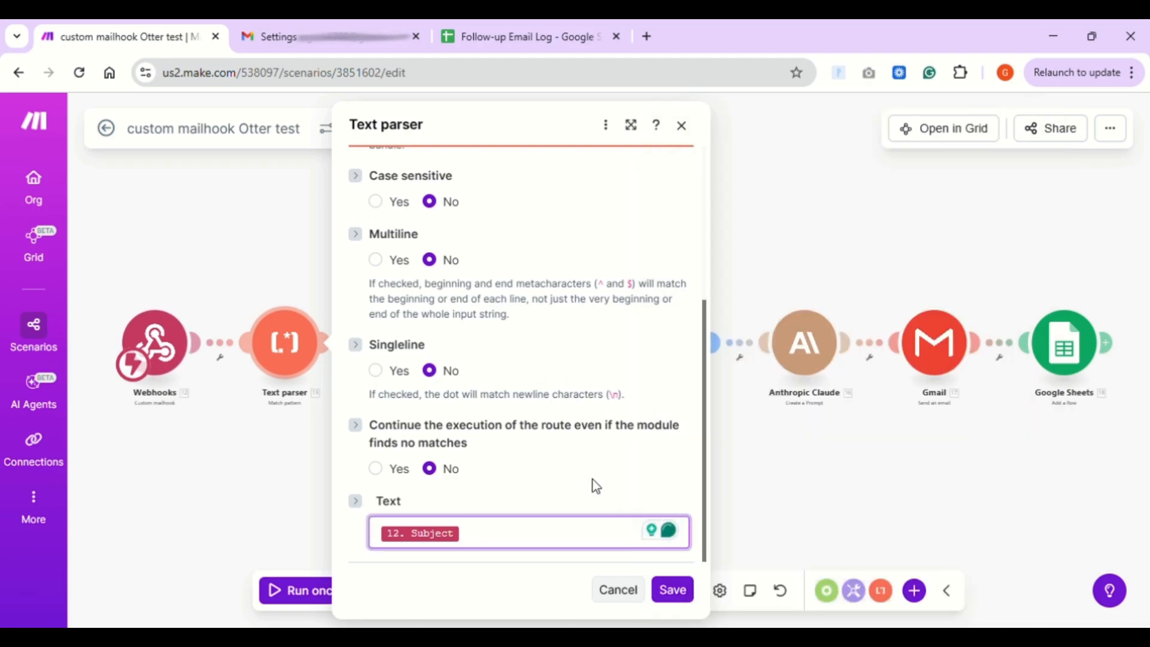
left_click(674, 589)
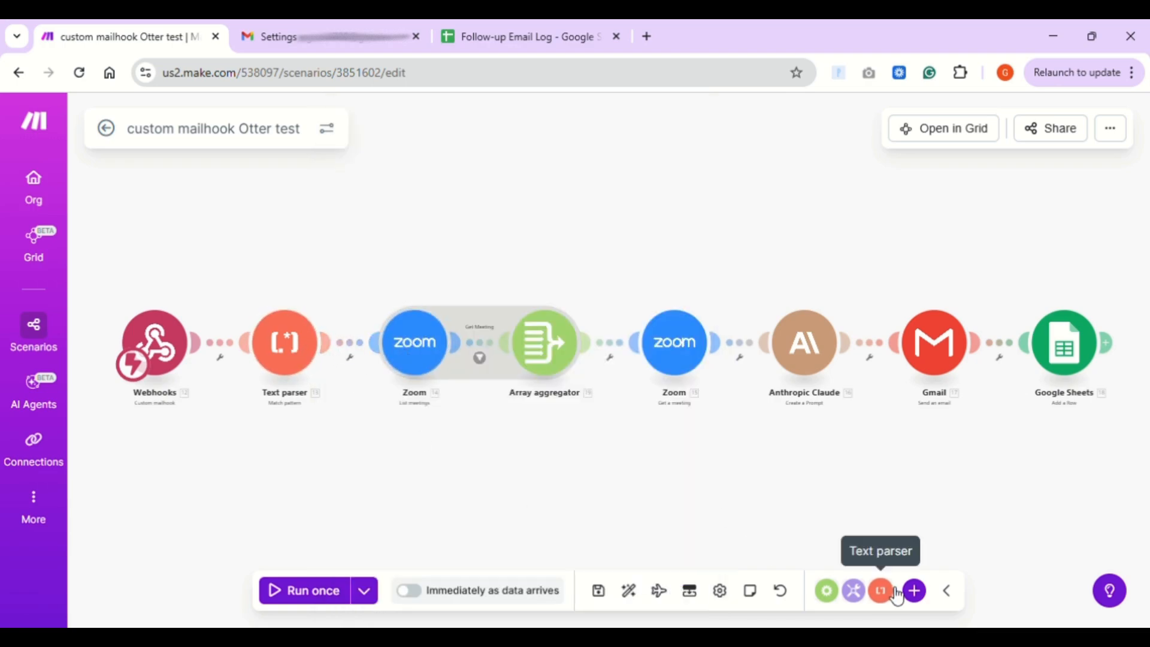
Look up List meetings among the Zoom modules, and review and save the existing List meetings module's settings.
left_click(914, 592)
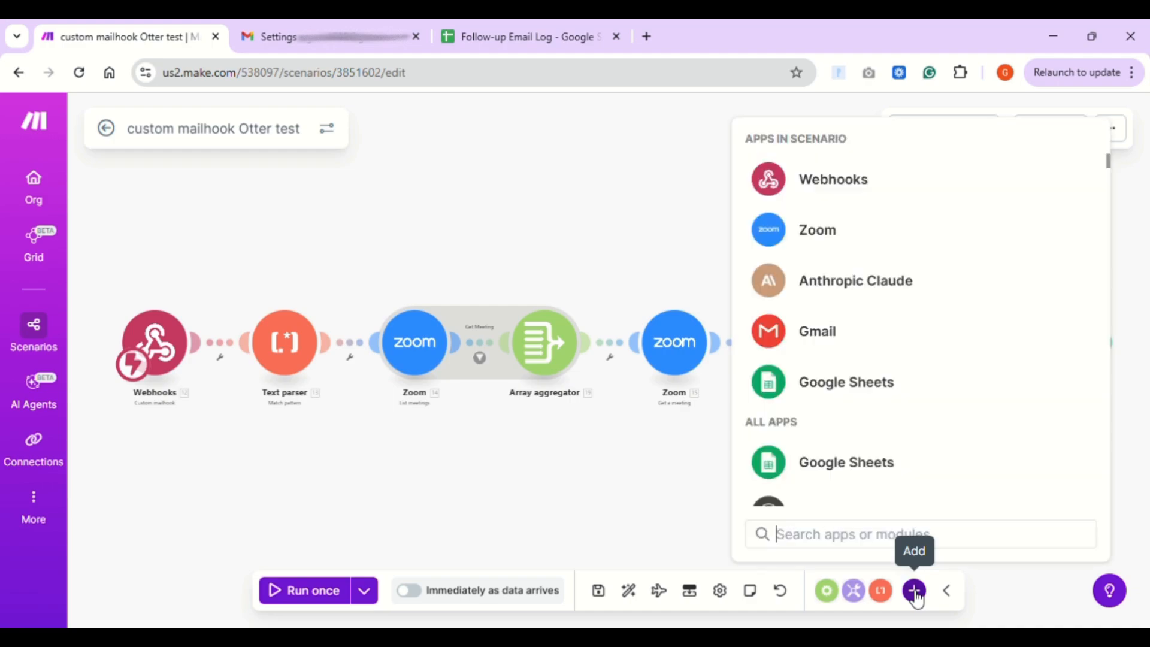
left_click(813, 248)
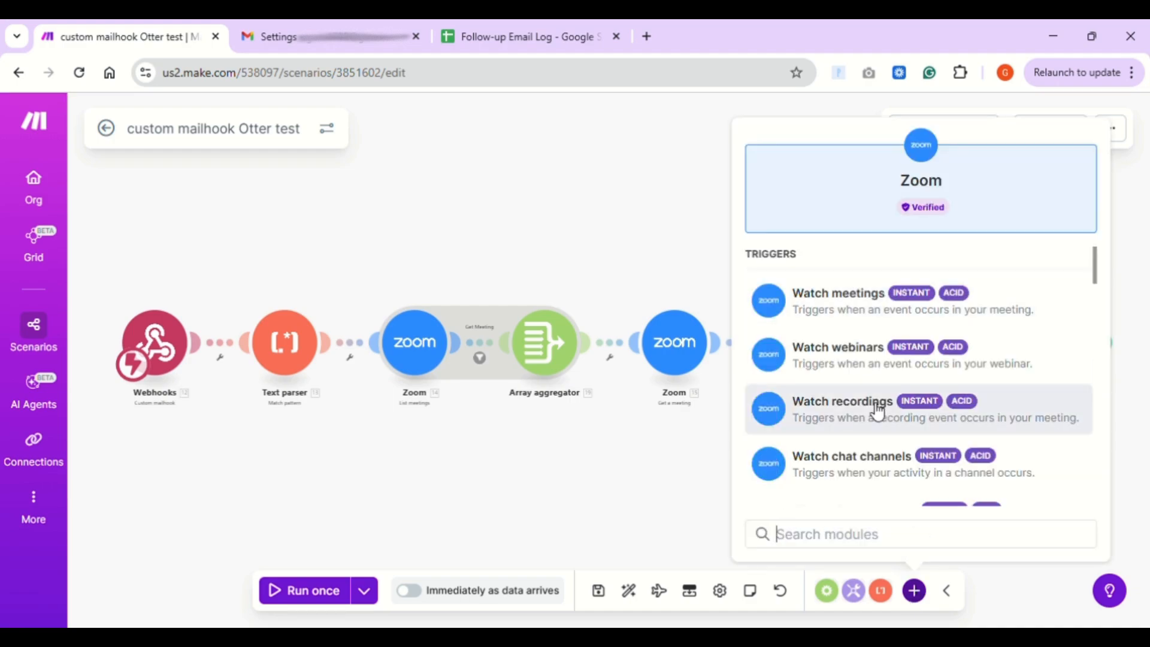
scroll(871, 408, "down", 5)
scroll(861, 323, "down", 1)
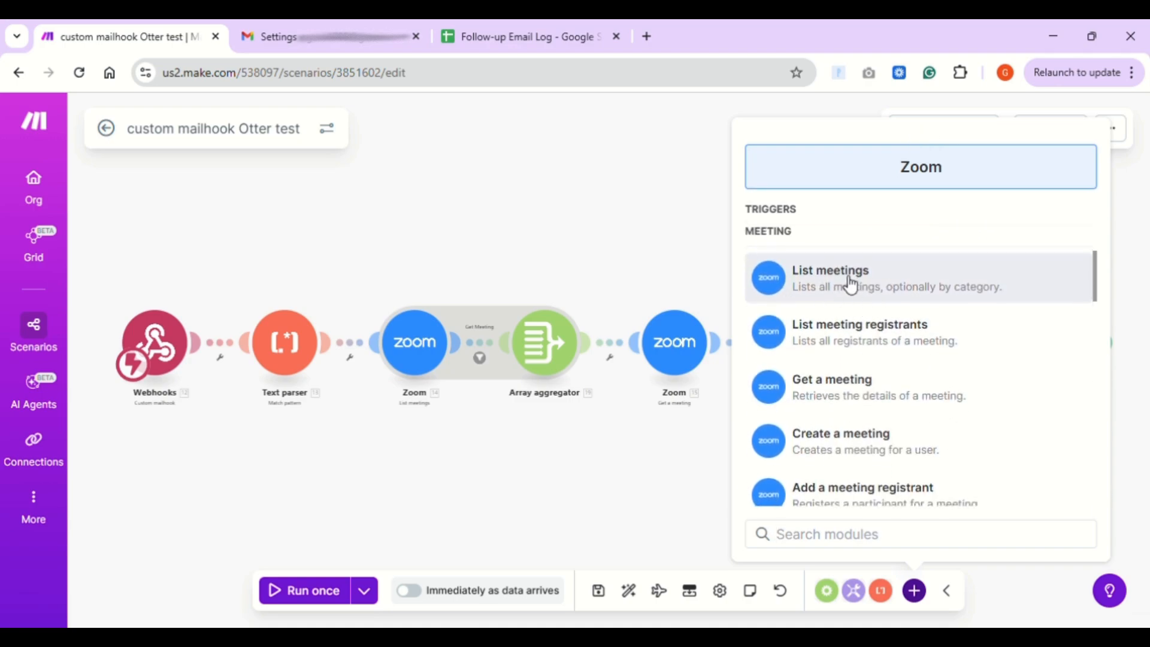
left_click(464, 441)
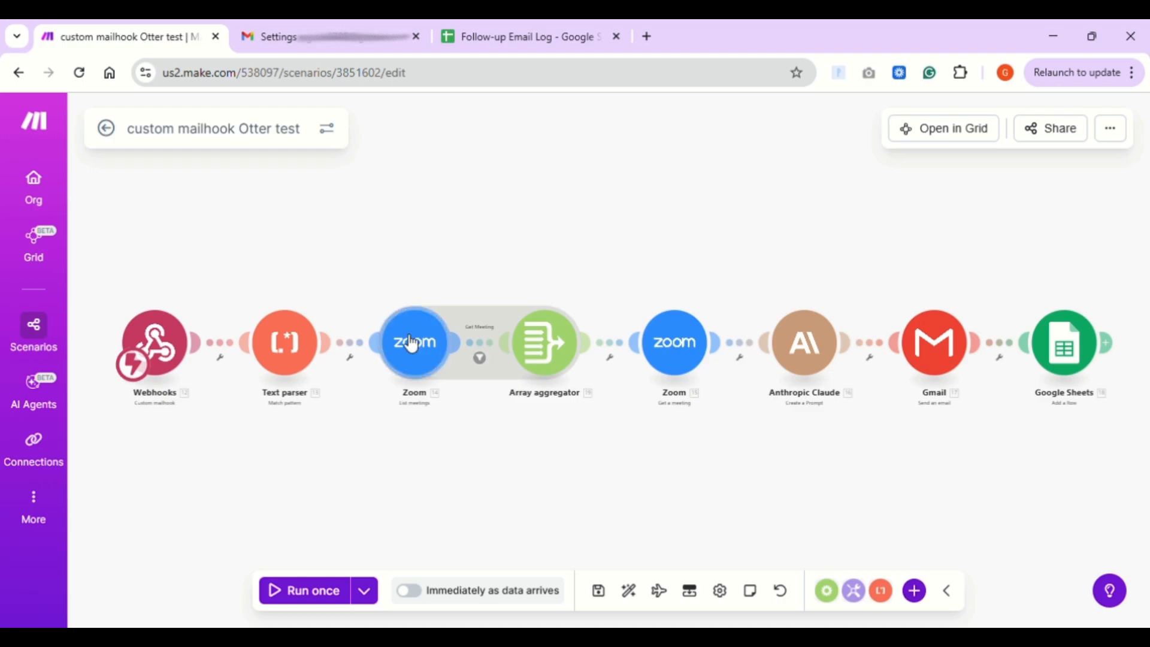
left_click(415, 342)
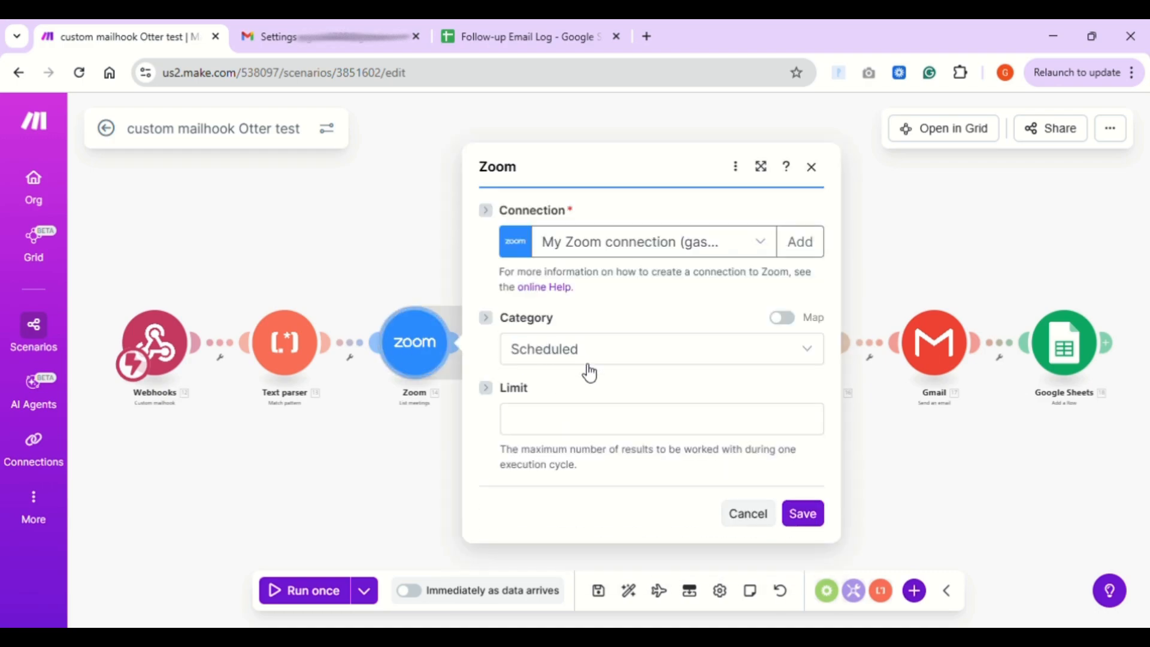
left_click(803, 513)
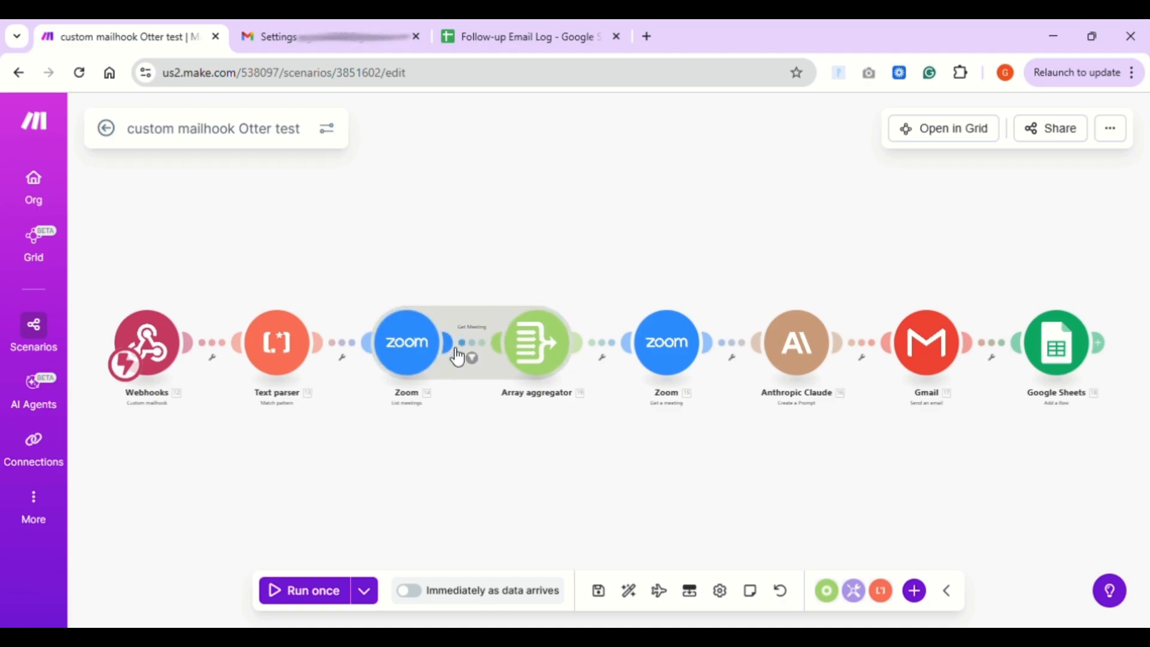
Review the Get Meeting filter's condition between the Zoom topic and the parsed text against the mappable items, and save it.
left_click(478, 356)
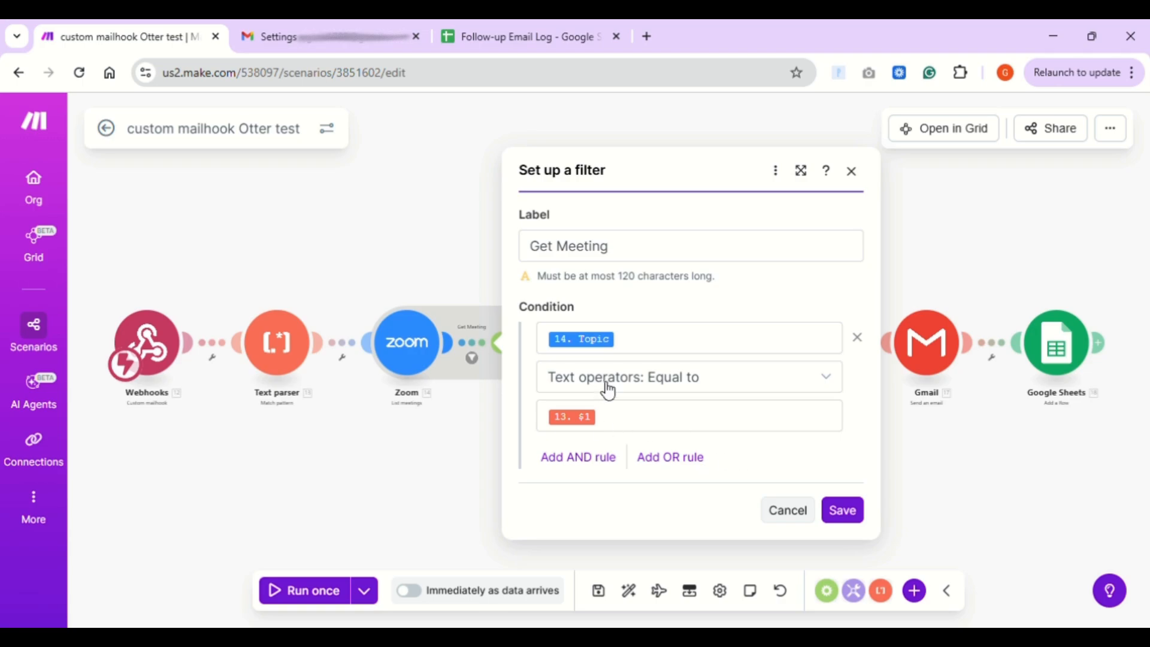
left_click(655, 347)
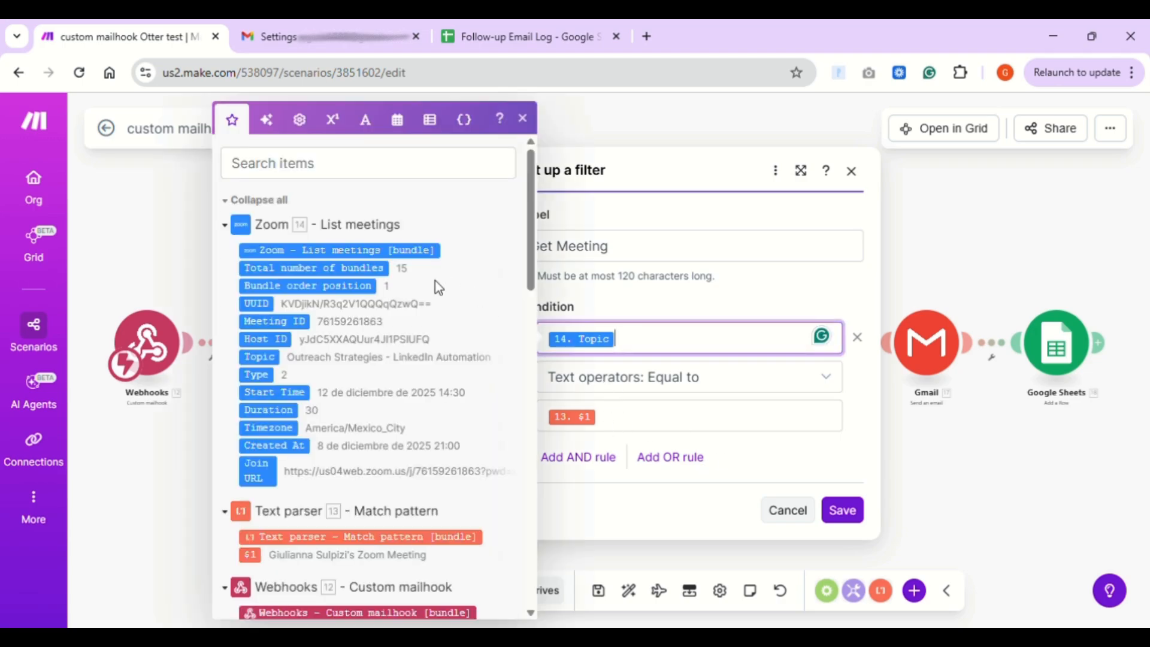
left_click(668, 435)
scroll(380, 514, "down", 3)
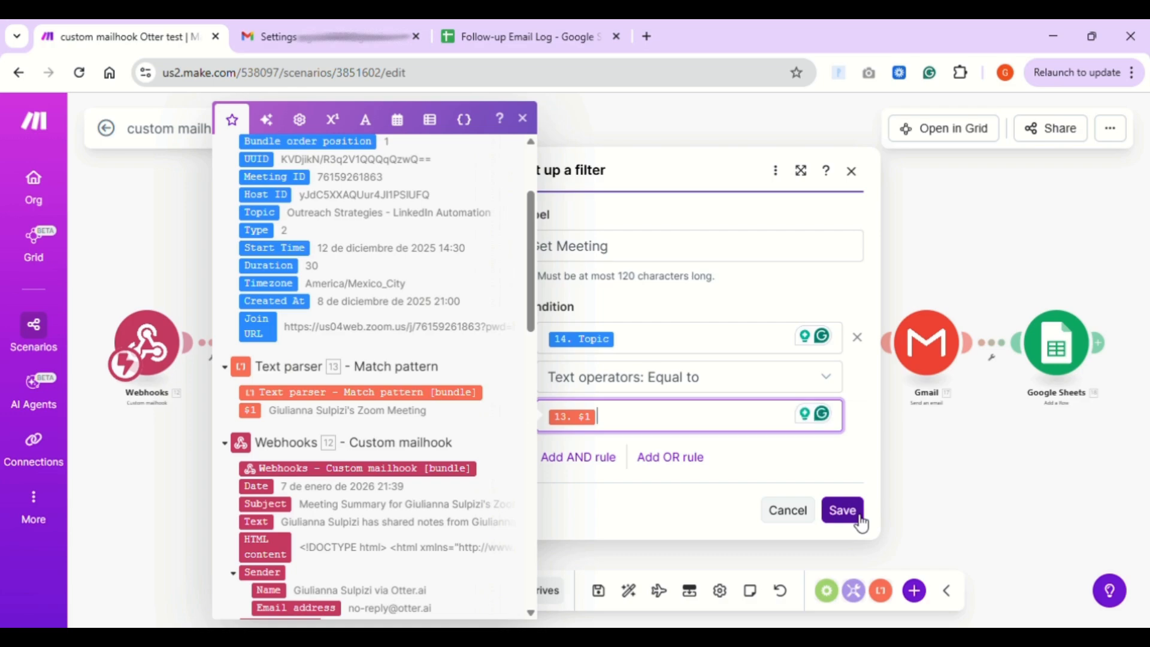
left_click(843, 511)
Open the Array aggregator module and review its source module options, aggregated fields and grouping settings.
left_click(524, 350)
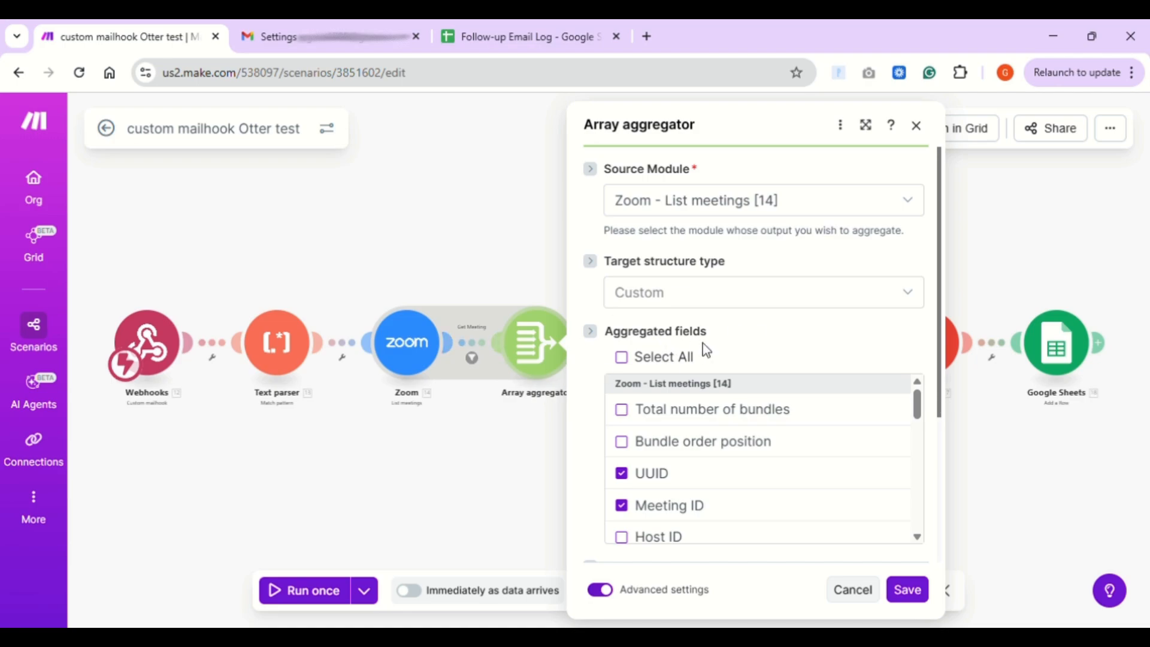
left_click(723, 203)
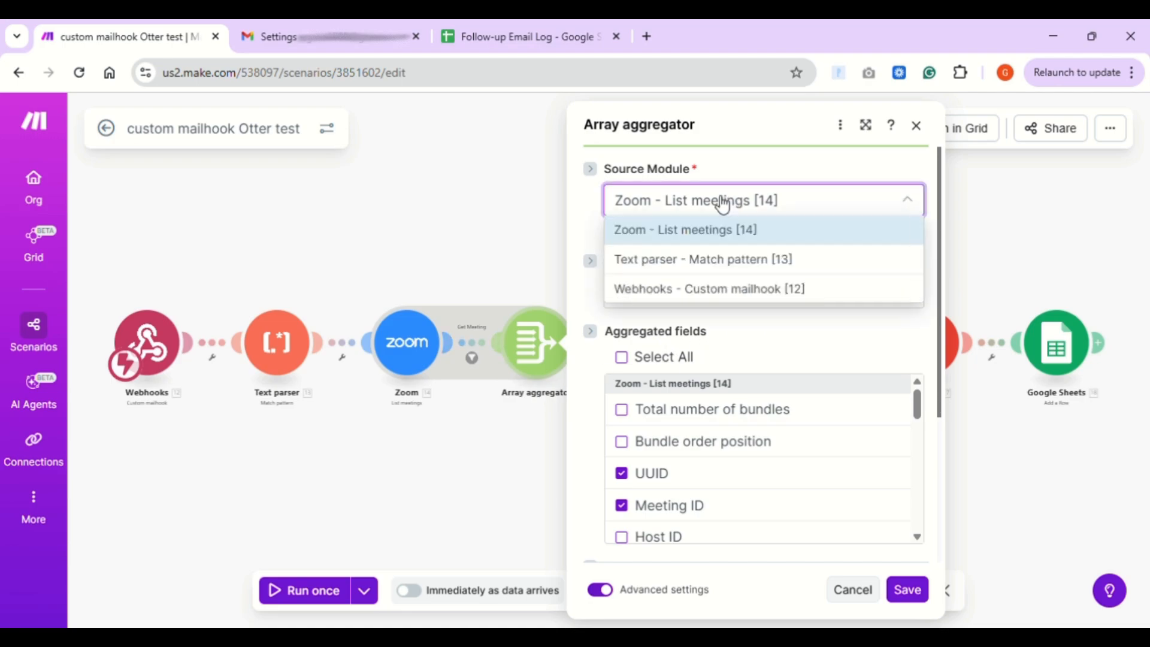
left_click(723, 202)
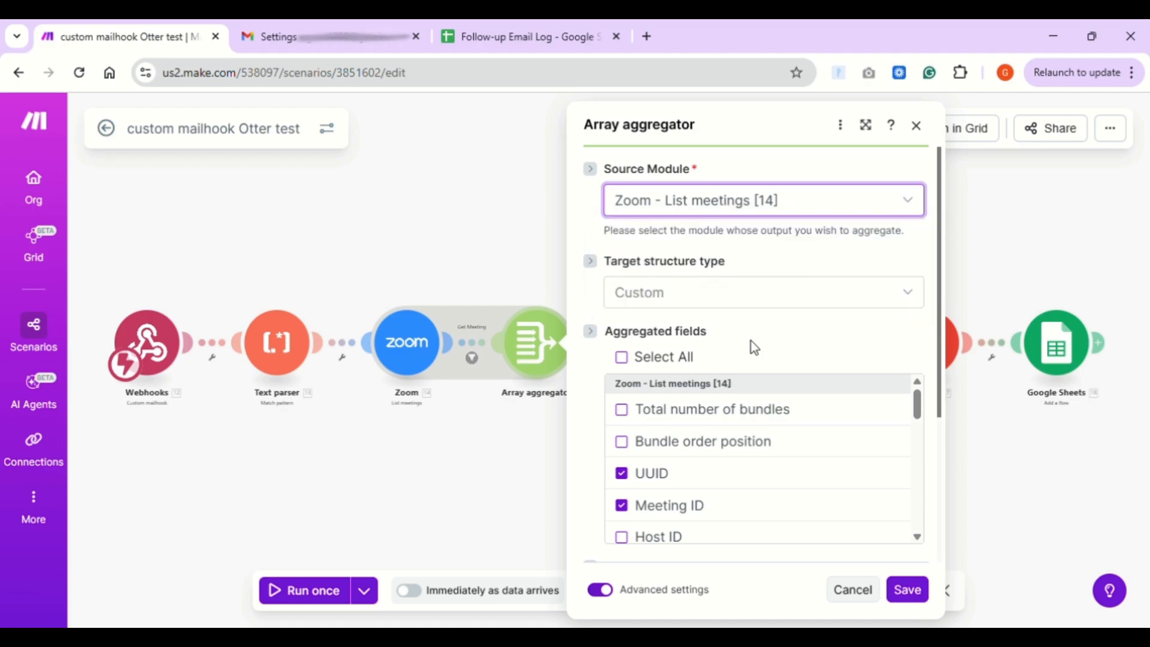
scroll(754, 347, "down", 3)
scroll(739, 286, "down", 10)
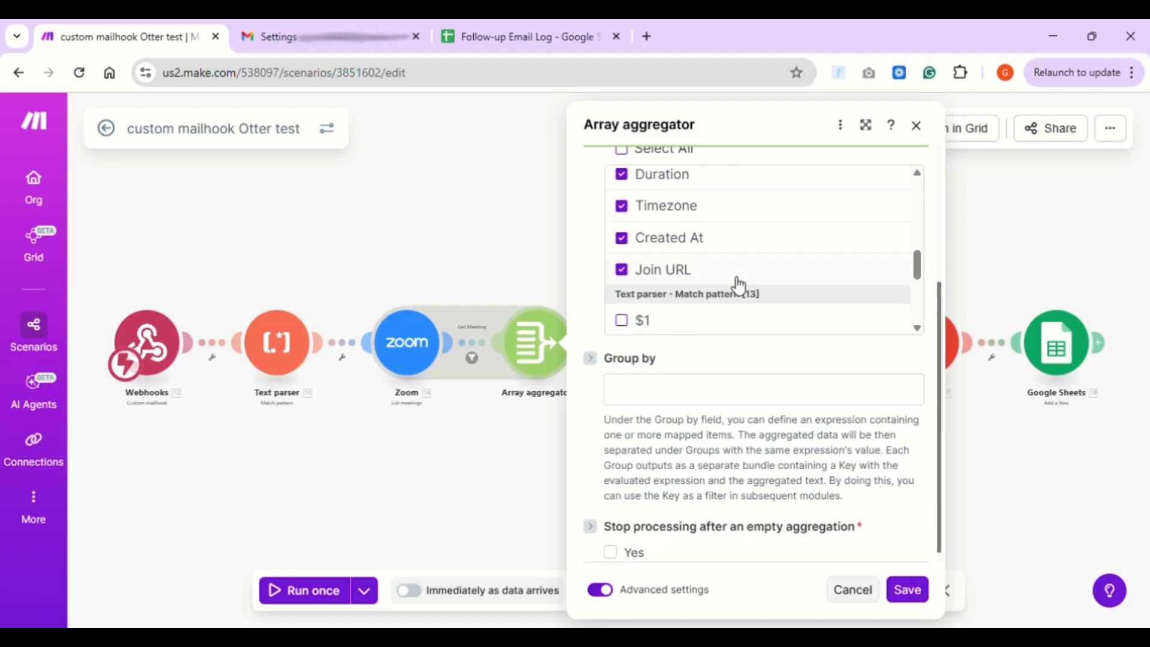
scroll(757, 373, "up", 4)
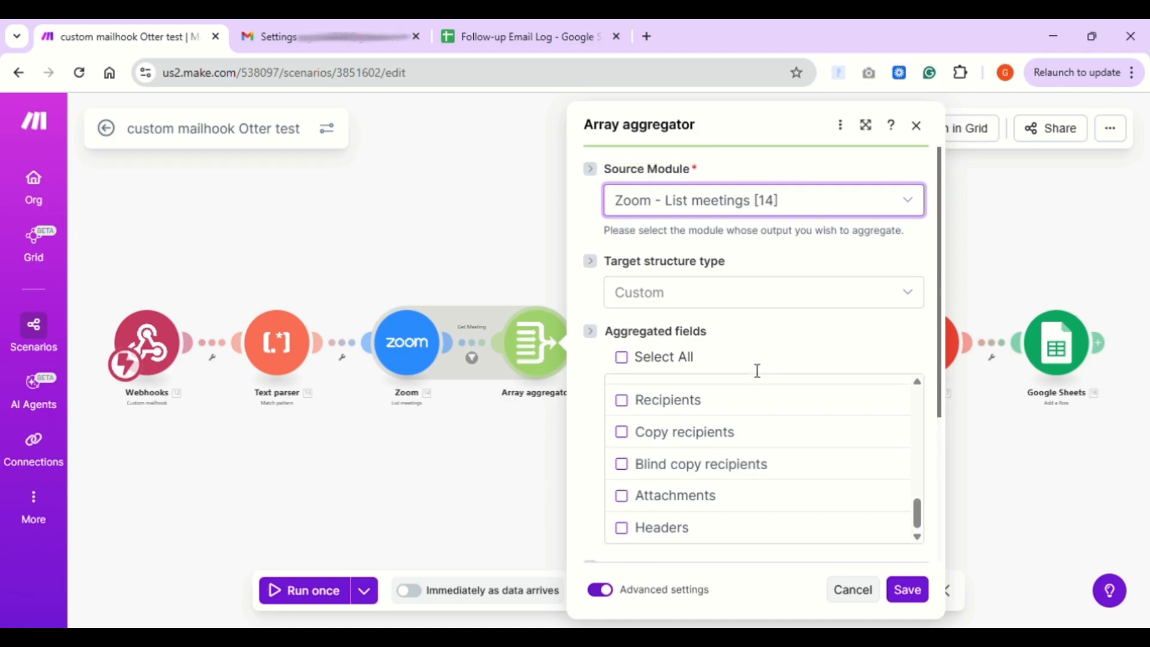
scroll(757, 424, "up", 10)
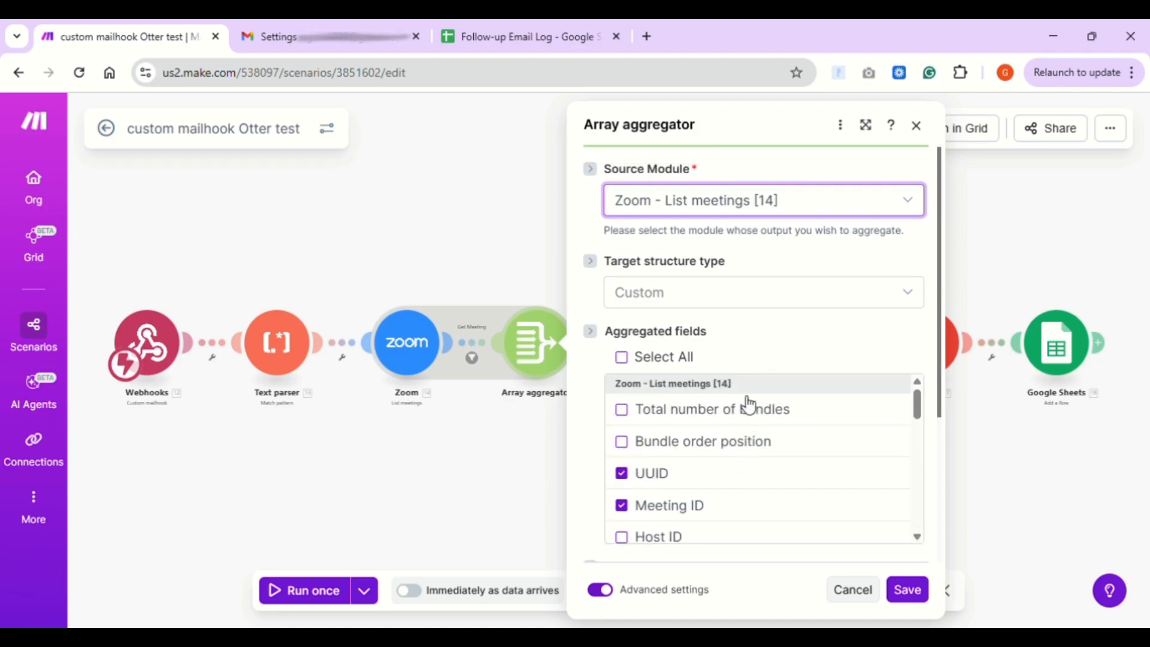
Review which Zoom List meetings fields are selected for aggregation, from UUID to Join URL, and save the Array aggregator.
scroll(755, 446, "down", 3)
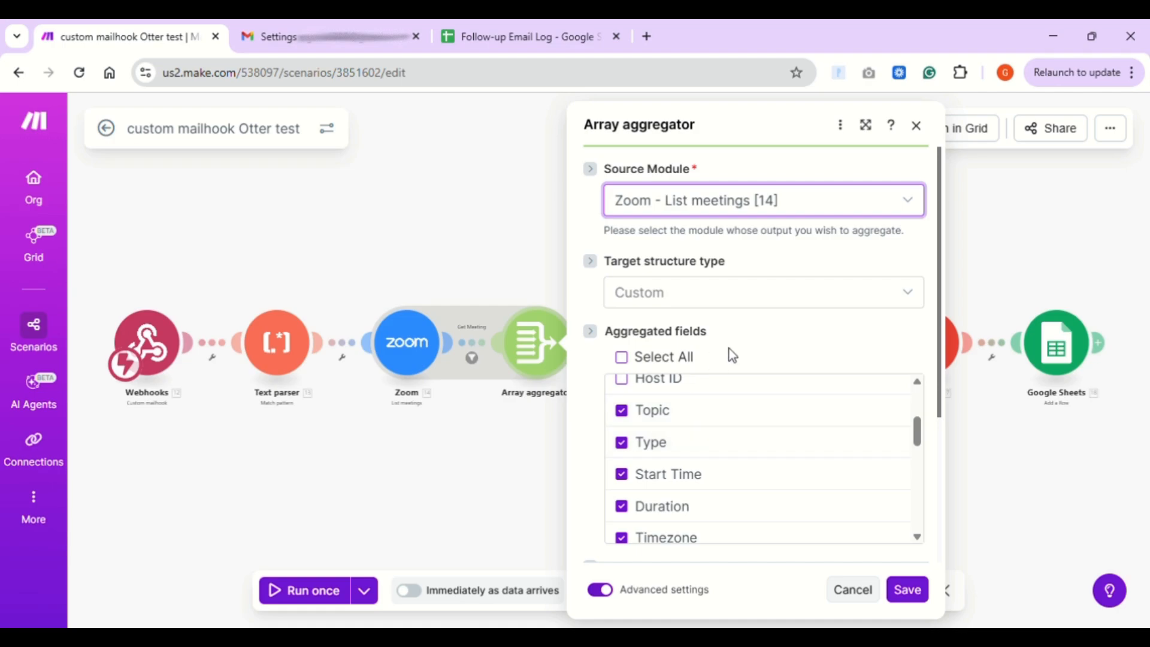
scroll(698, 458, "down", 1)
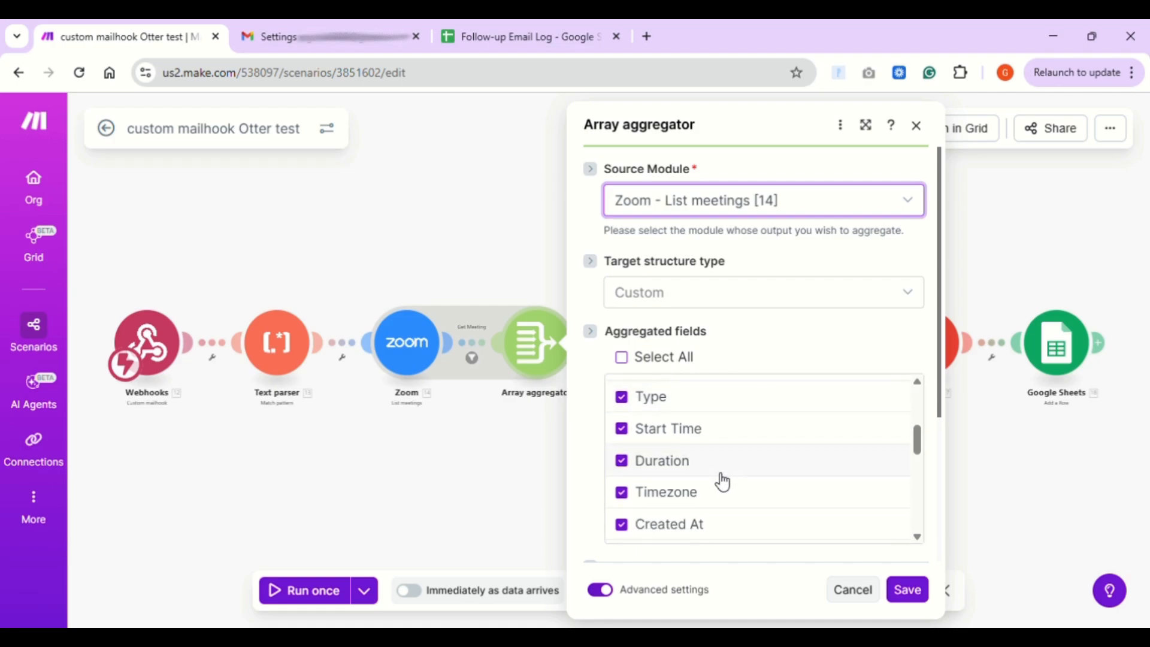
scroll(709, 480, "up", 5)
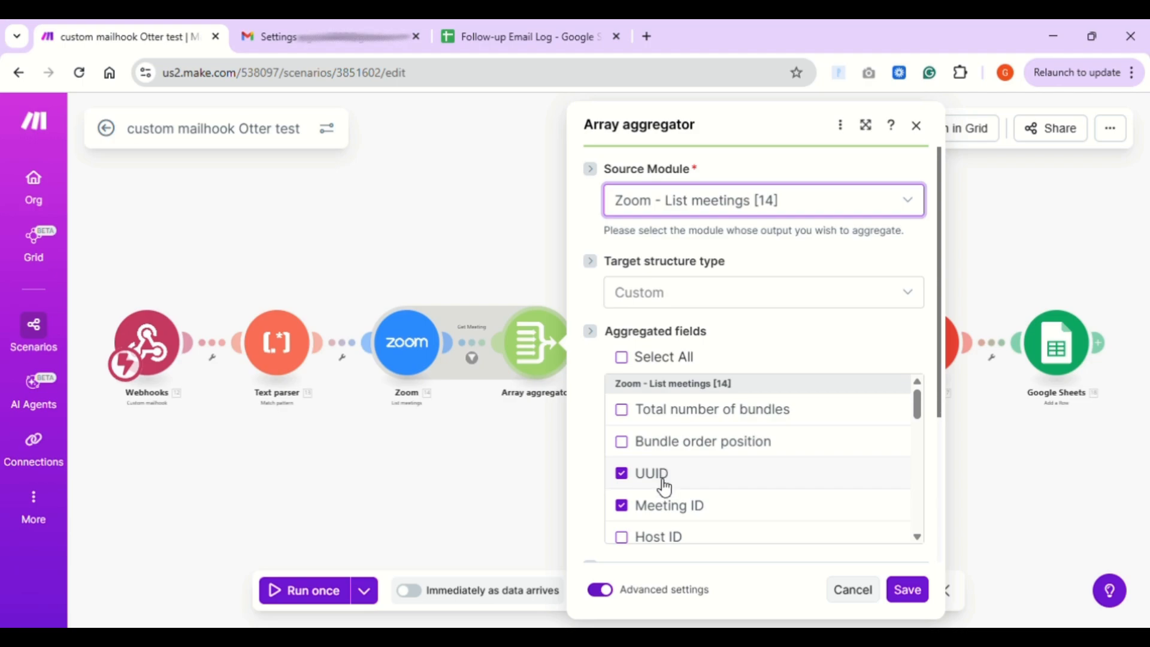
scroll(681, 485, "down", 4)
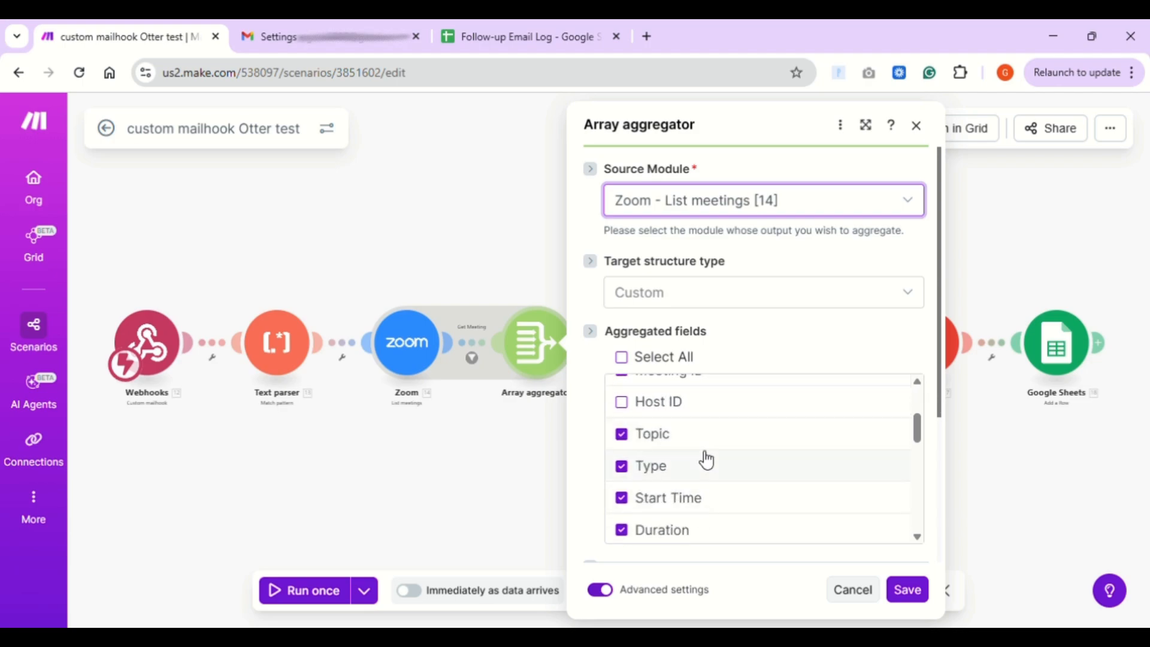
scroll(707, 460, "down", 3)
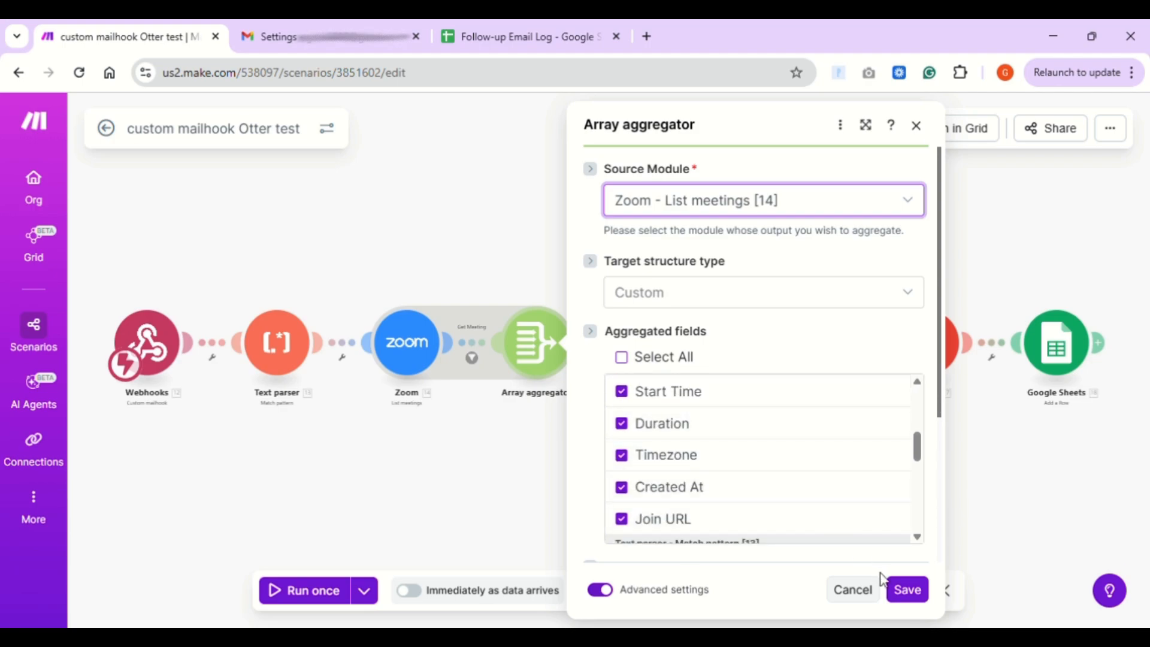
left_click(908, 590)
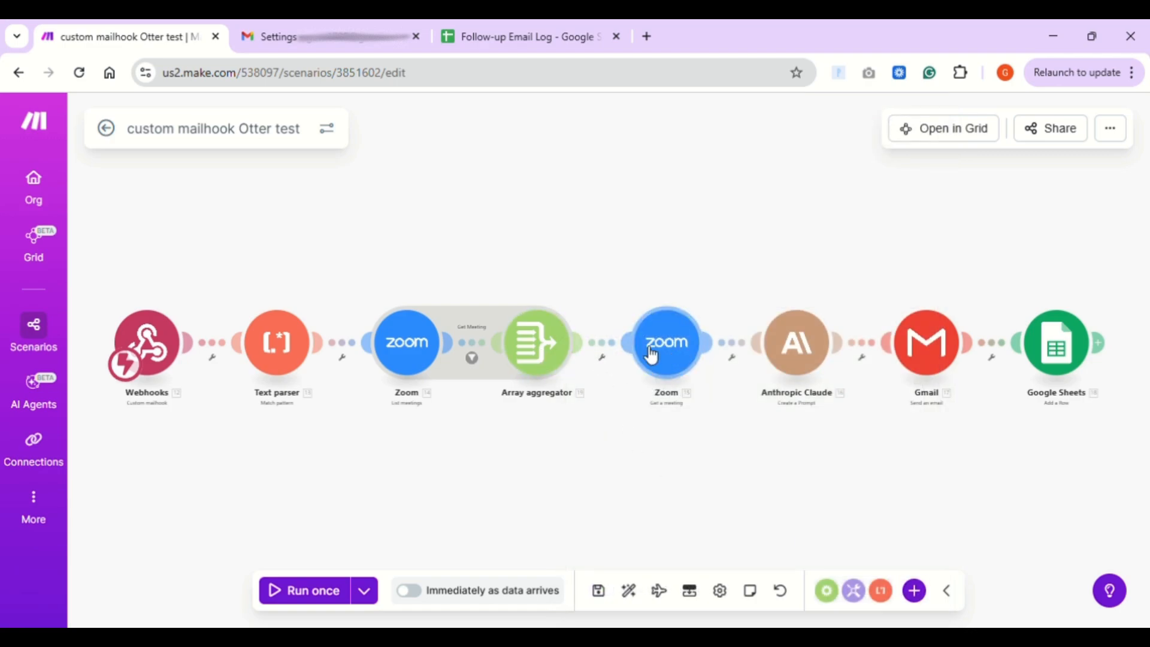
Review the Zoom Get a meeting module's Meeting ID and Occurrence ID formulas against the aggregator's array items, and save the module.
left_click(652, 354)
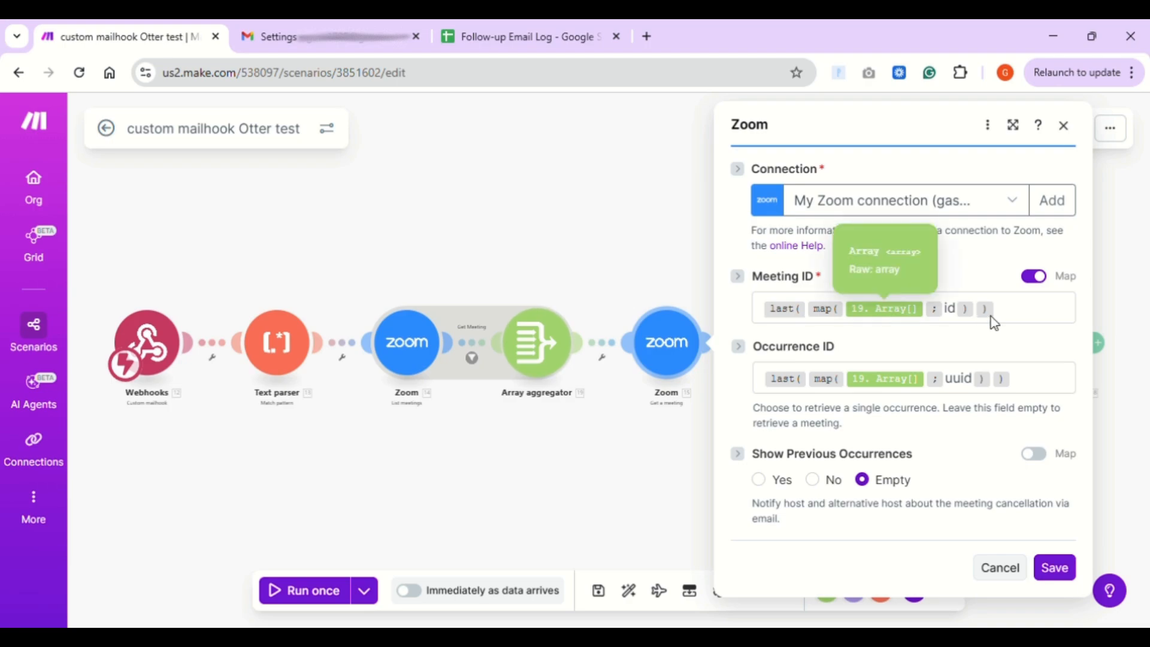
left_click(1014, 319)
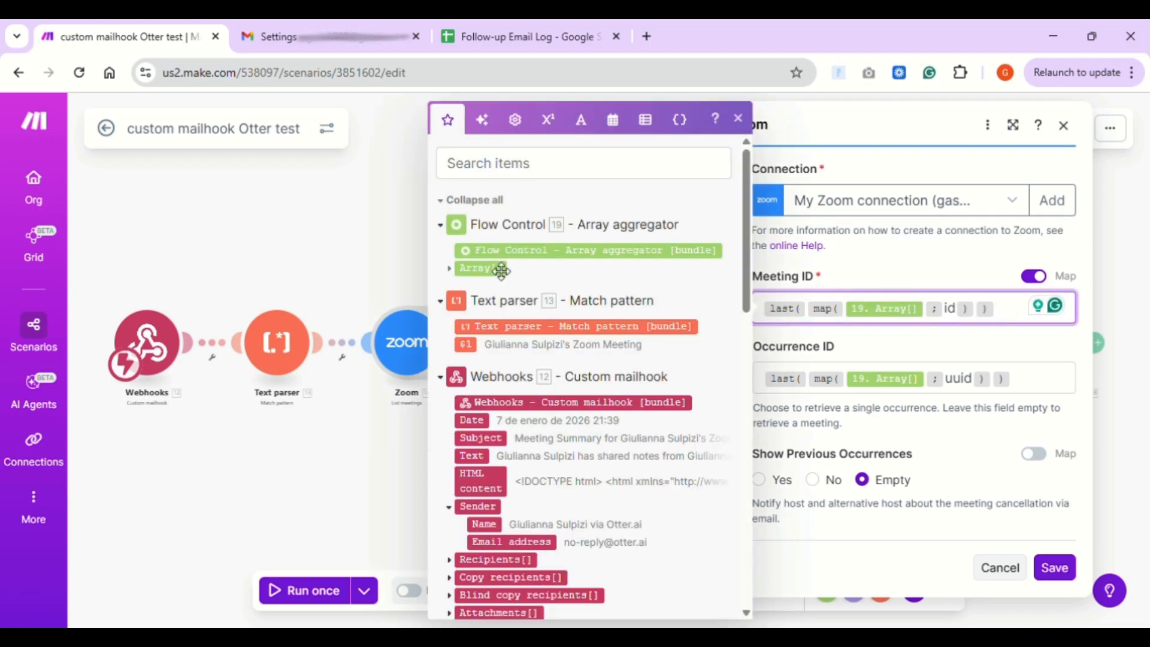
left_click(452, 270)
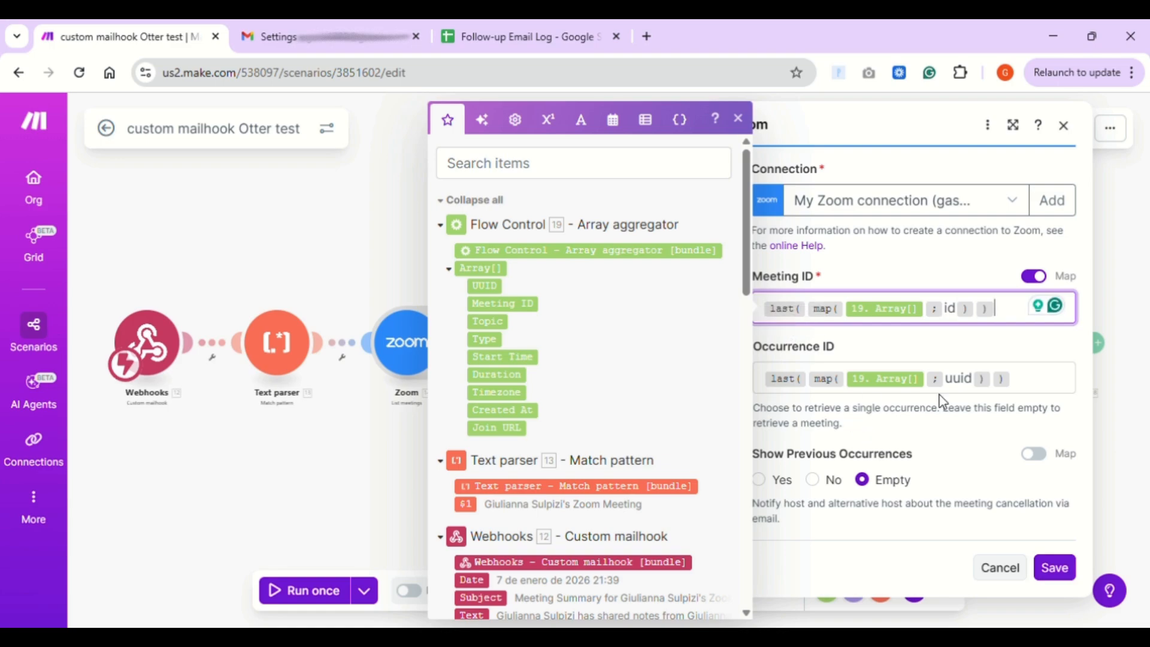
left_click(1028, 394)
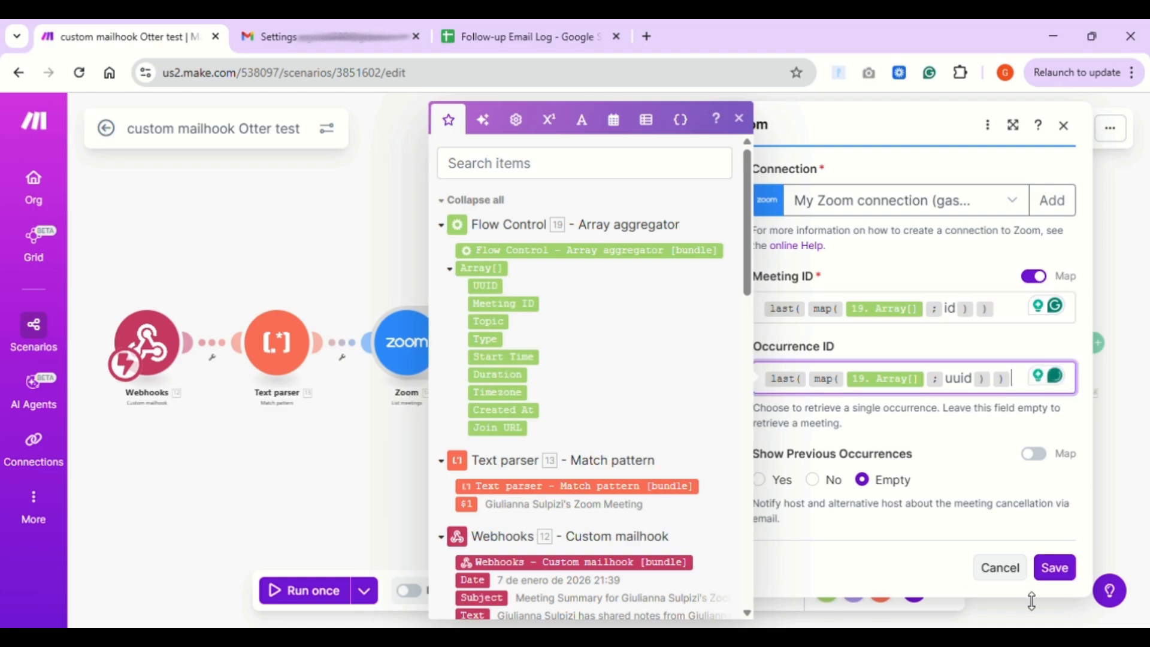
left_click(1053, 567)
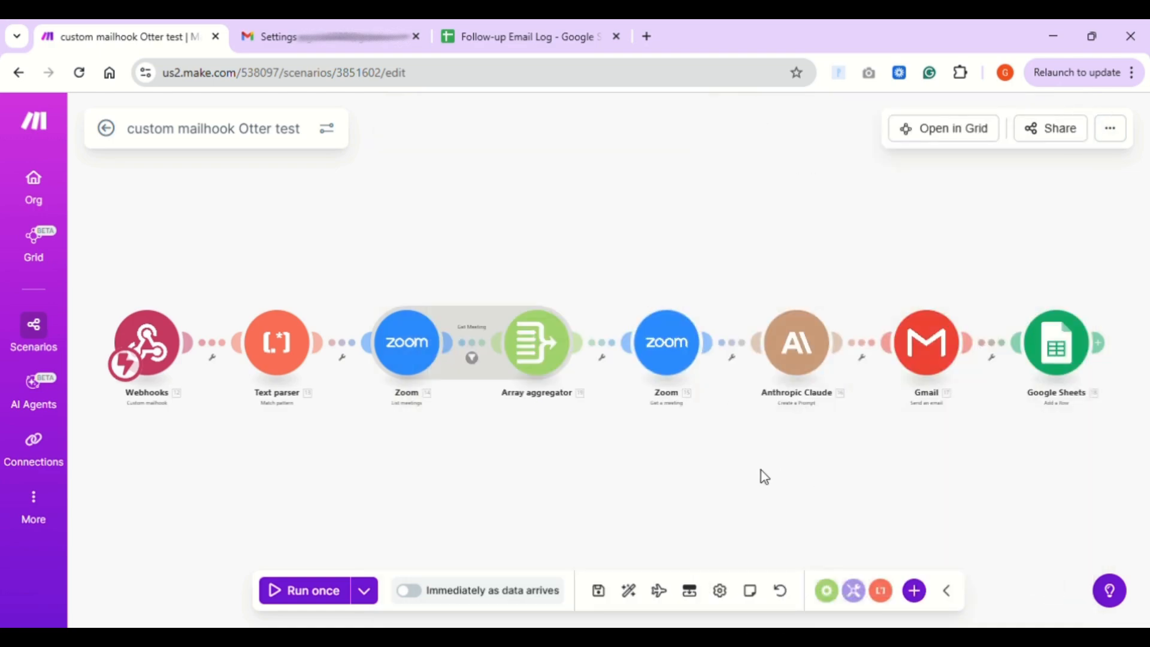
Open the Anthropic Claude module and review its connection, model, max tokens, message role and the start of its prompt text.
left_click_drag(764, 477, 495, 449)
left_click(528, 346)
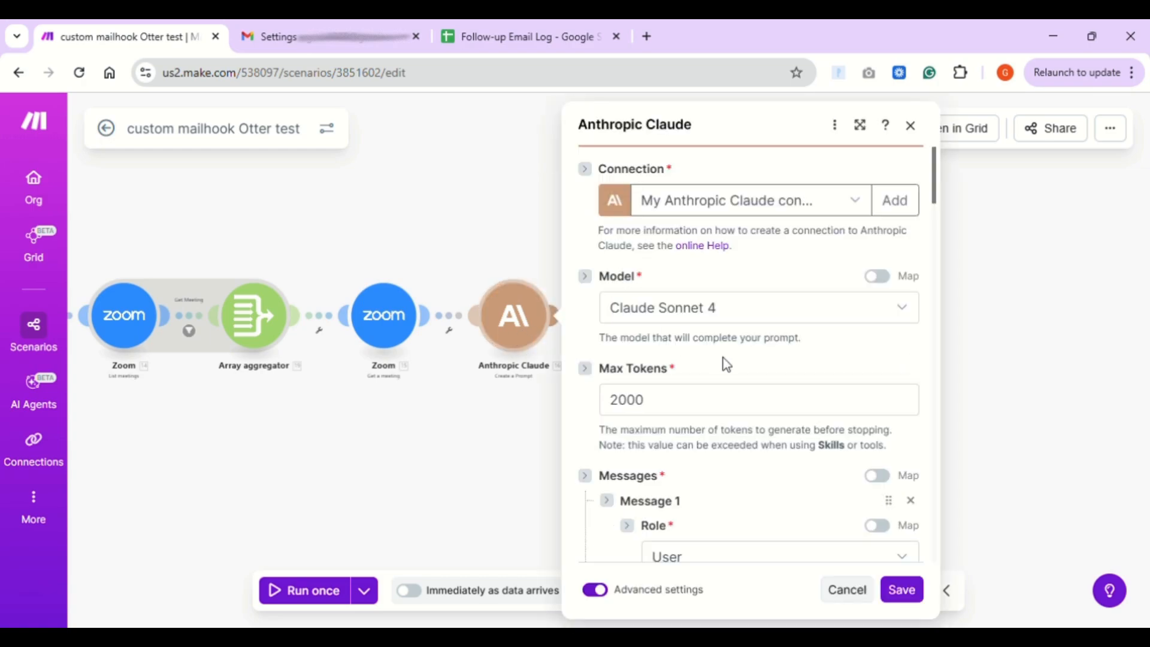
scroll(727, 364, "down", 4)
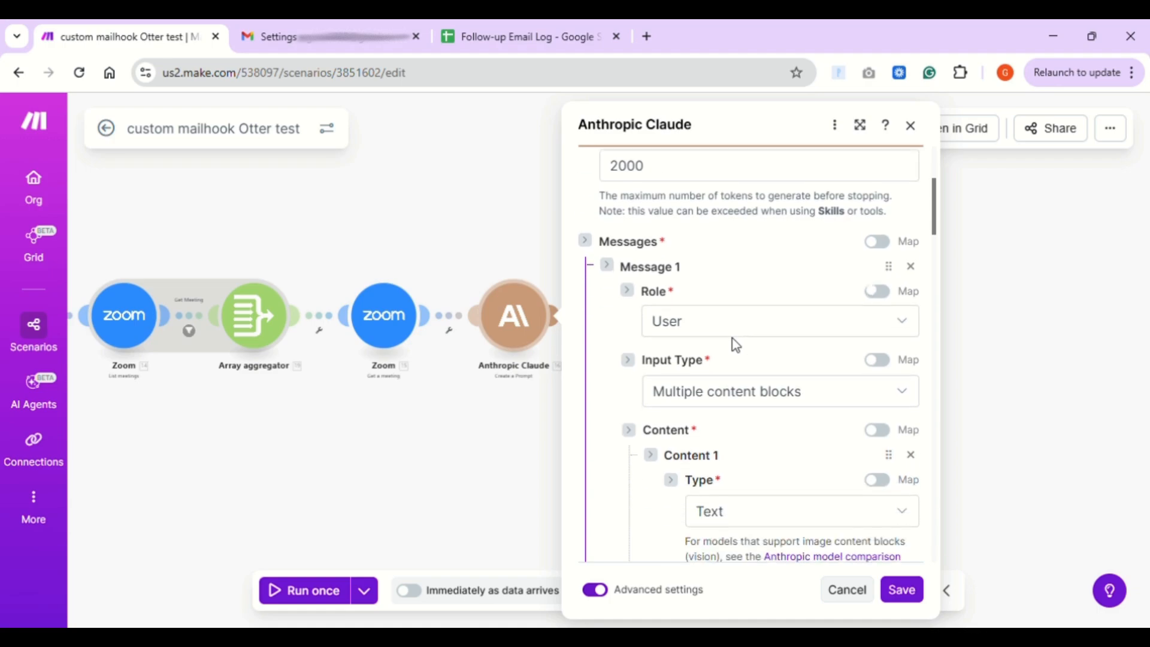
scroll(732, 339, "down", 6)
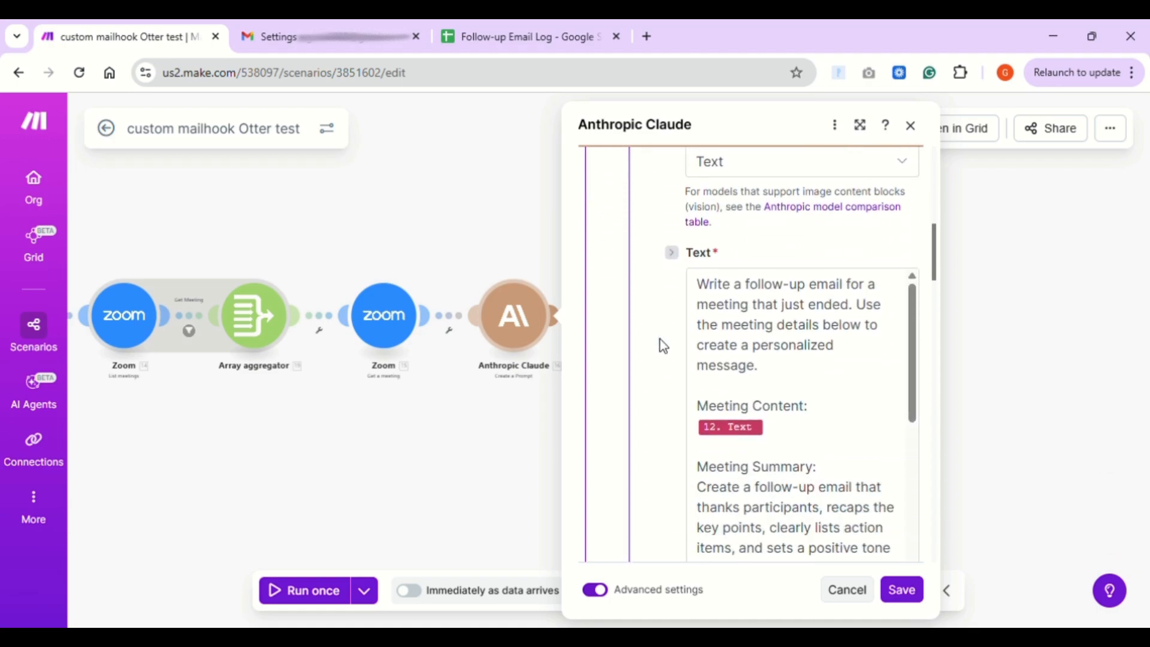
scroll(659, 326, "down", 2)
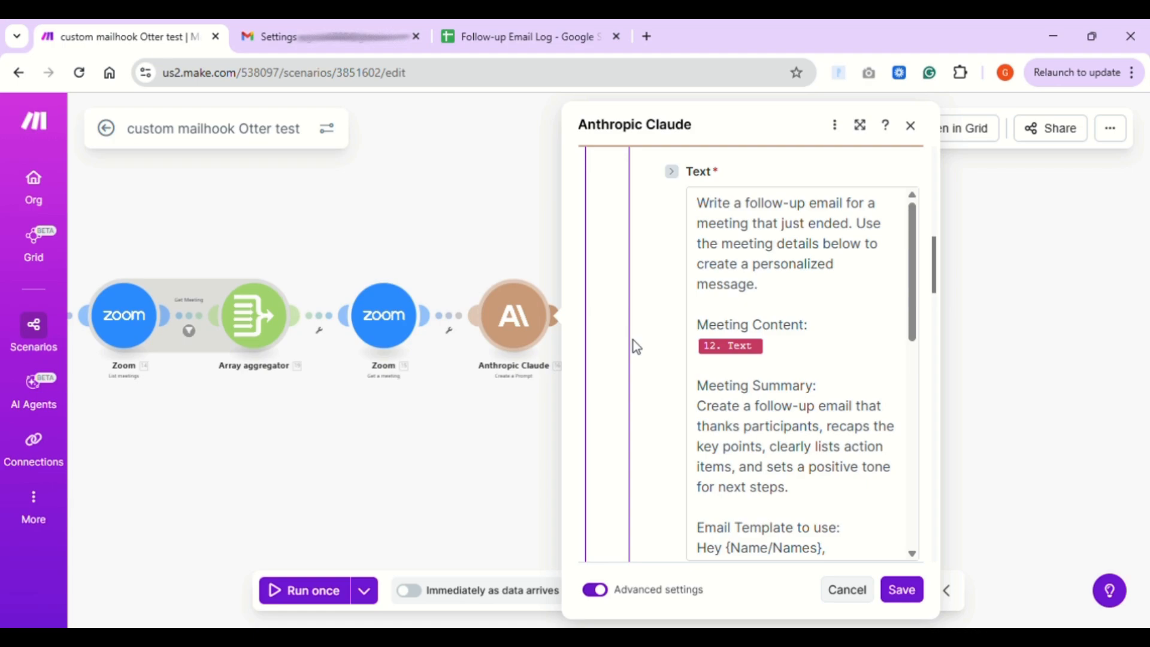
scroll(637, 346, "down", 1)
Look up the source of the prompt's Meeting Content text among the mappable items of the Custom mailhook.
left_click(790, 281)
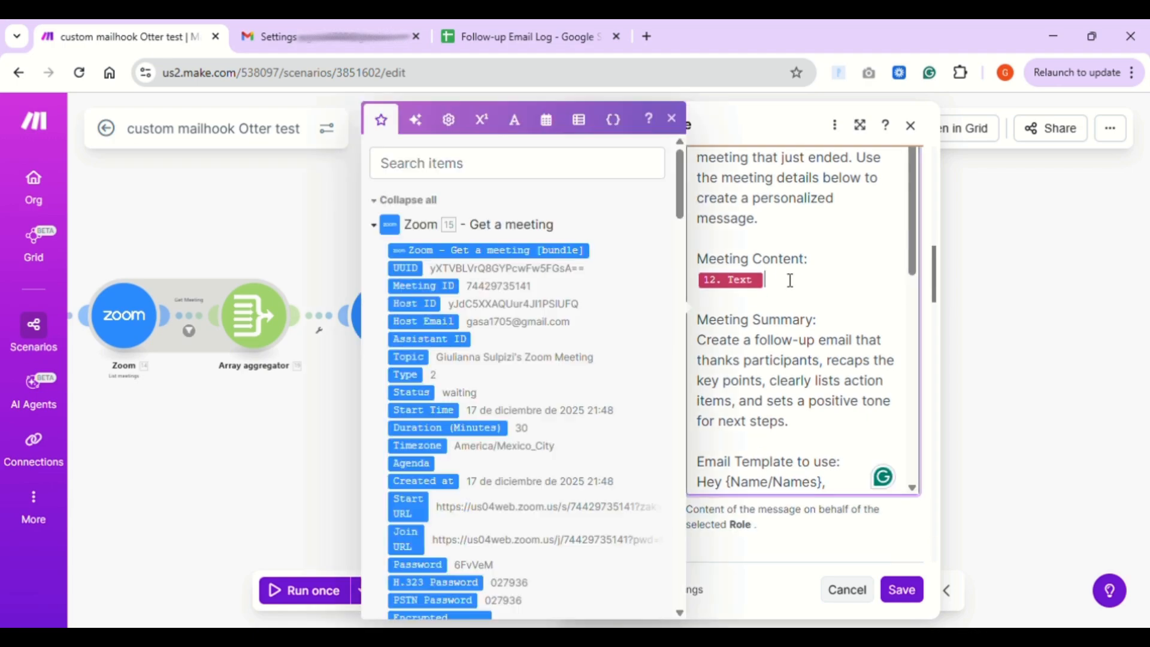
scroll(543, 362, "down", 20)
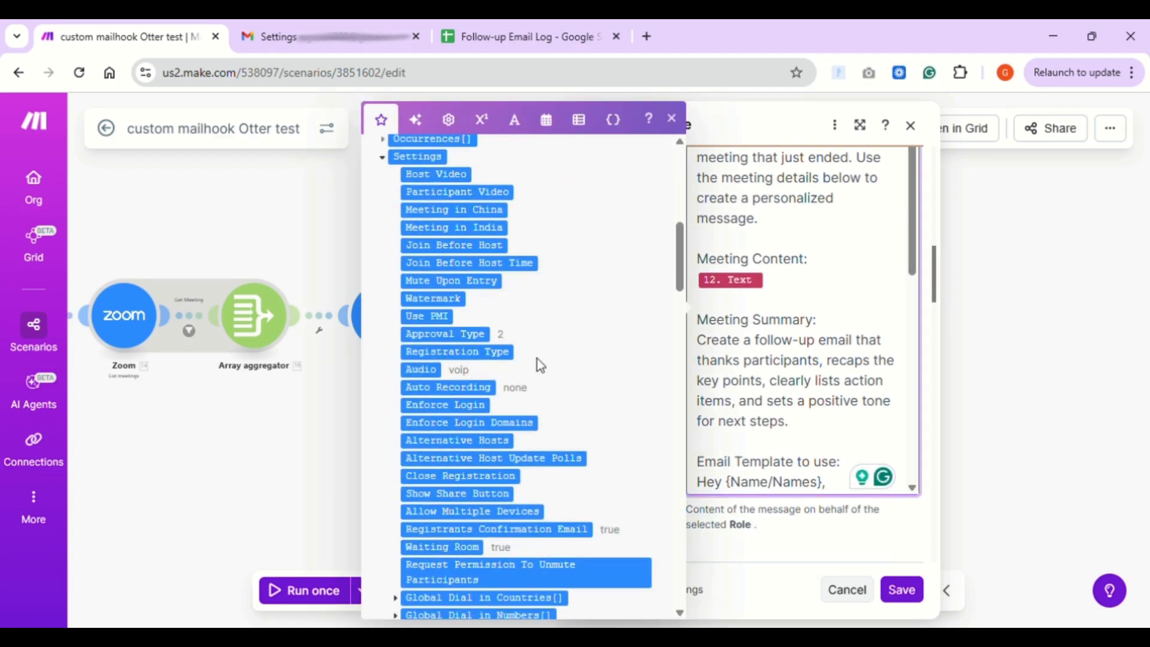
scroll(537, 358, "down", 10)
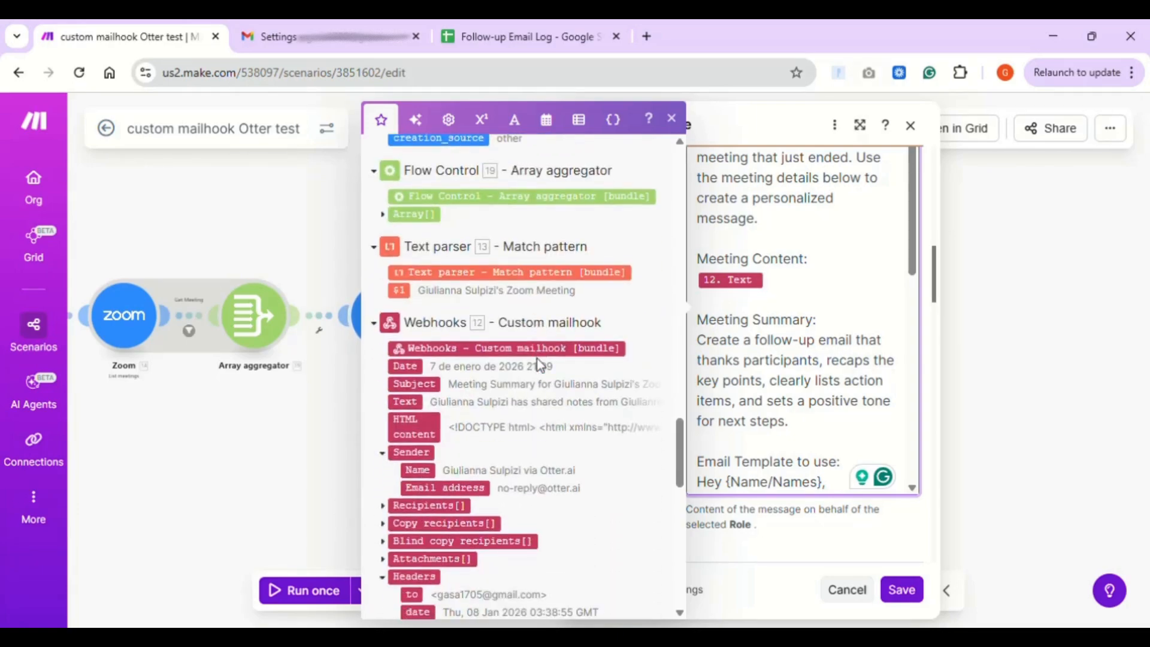
scroll(507, 271, "up", 2)
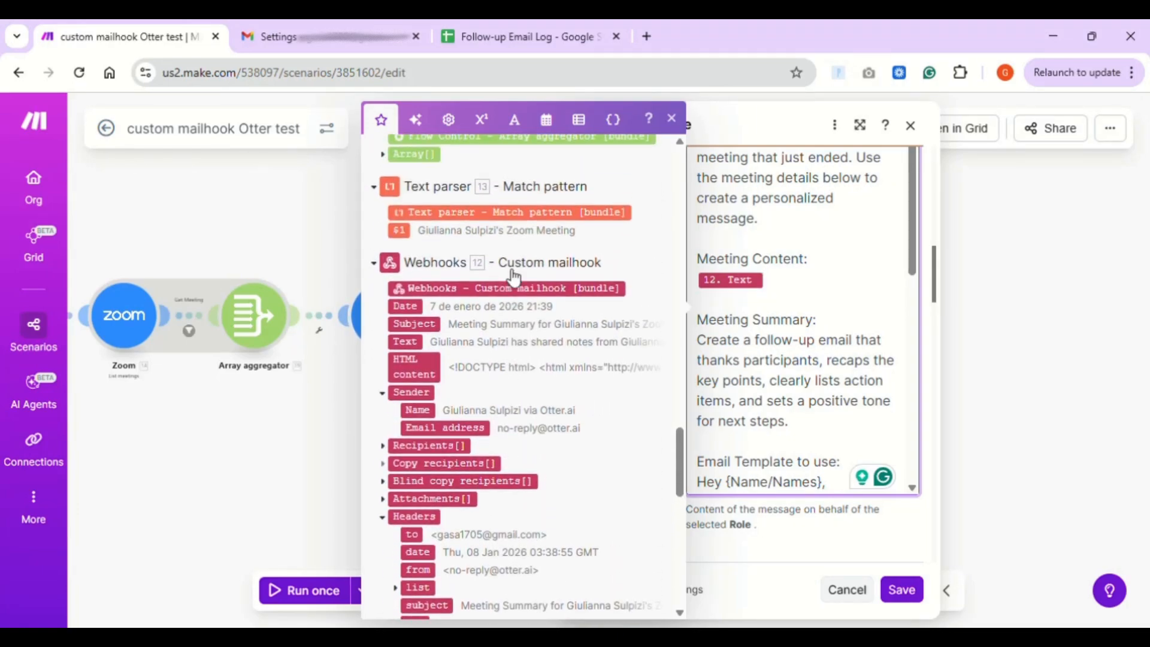
left_click(936, 324)
Read the rest of the Claude prompt, covering the summary instructions and the email template's key takeaways, action items and optional timeline.
scroll(794, 342, "down", 2)
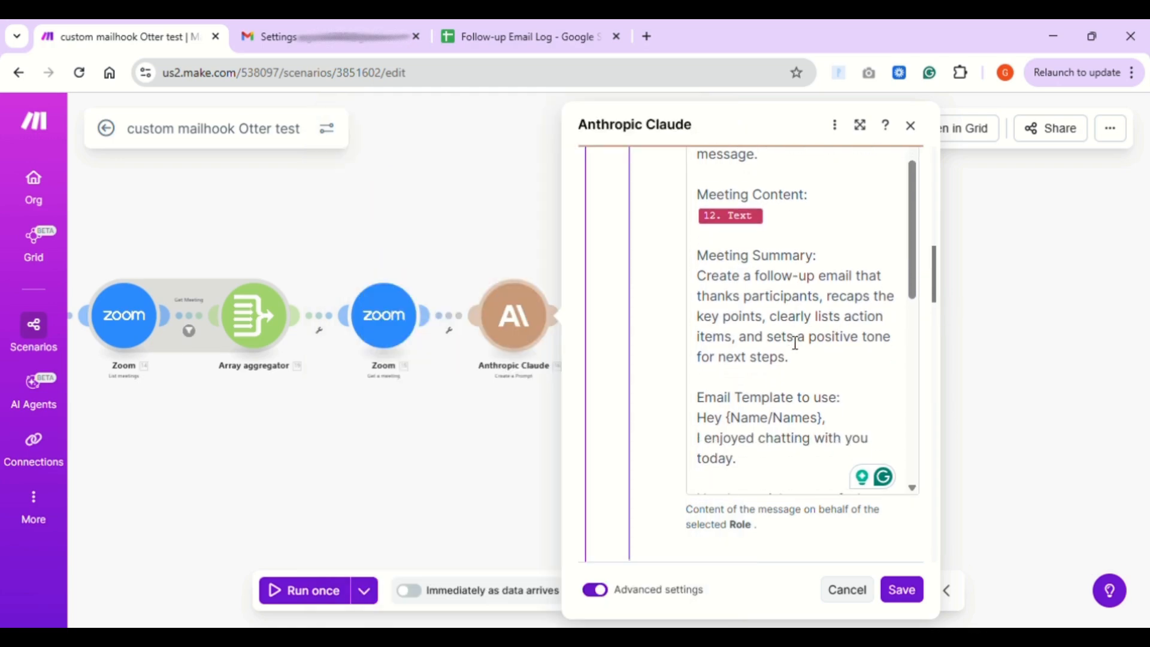
scroll(795, 343, "down", 1)
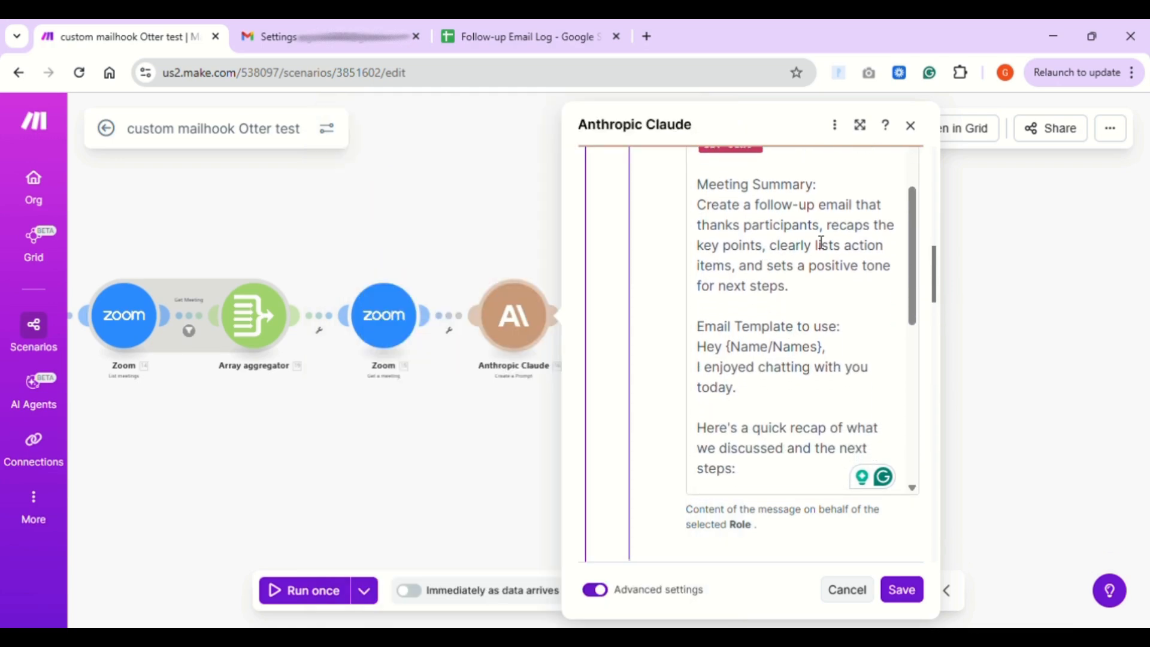
scroll(773, 249, "down", 1)
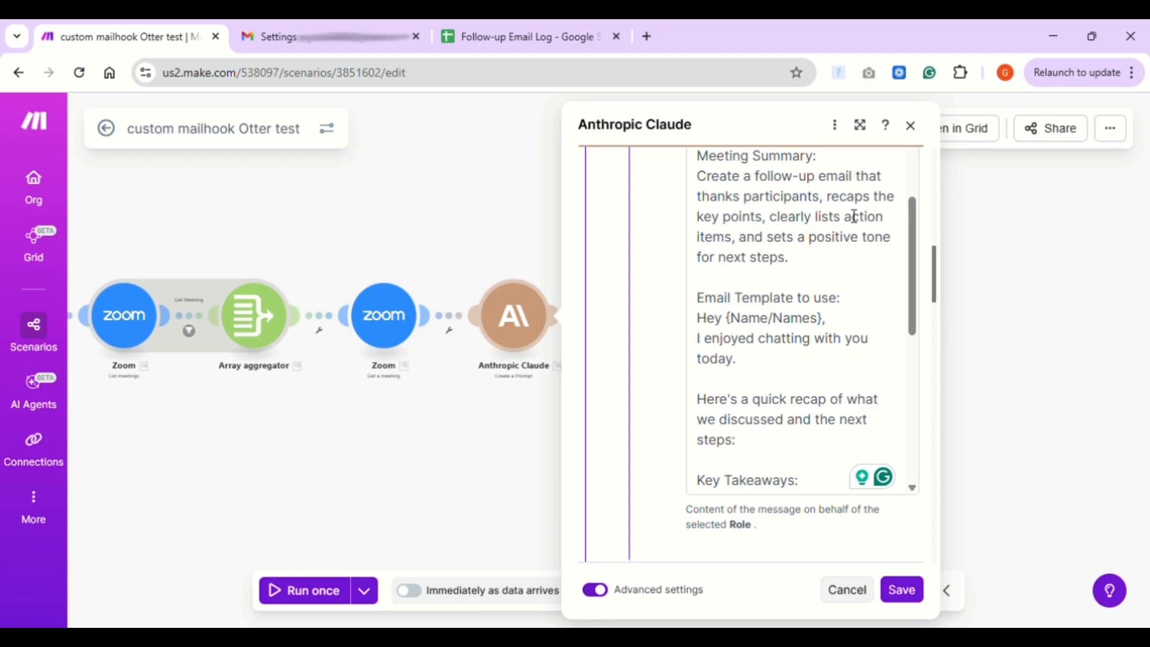
scroll(778, 230, "down", 1)
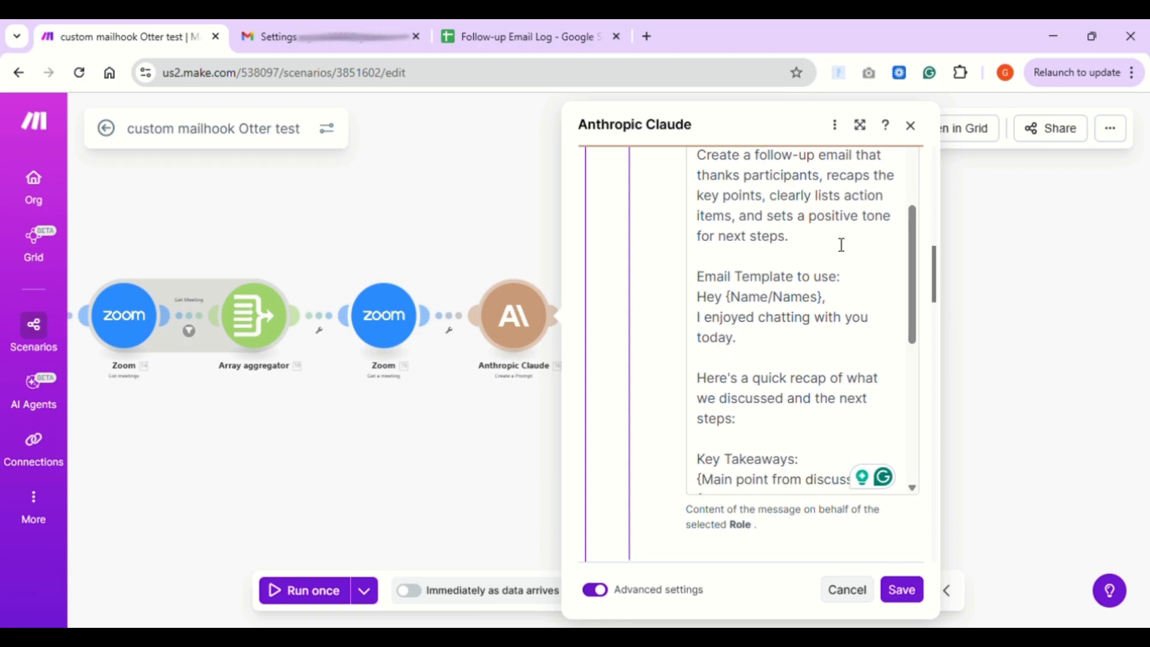
scroll(819, 305, "down", 2)
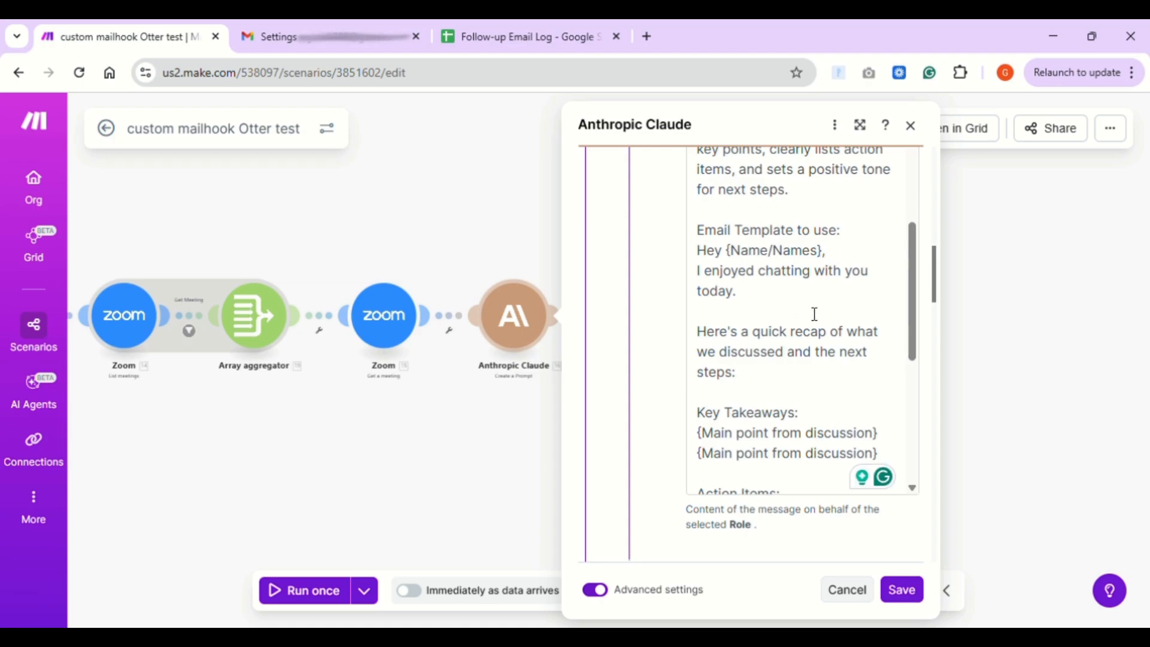
scroll(815, 314, "down", 2)
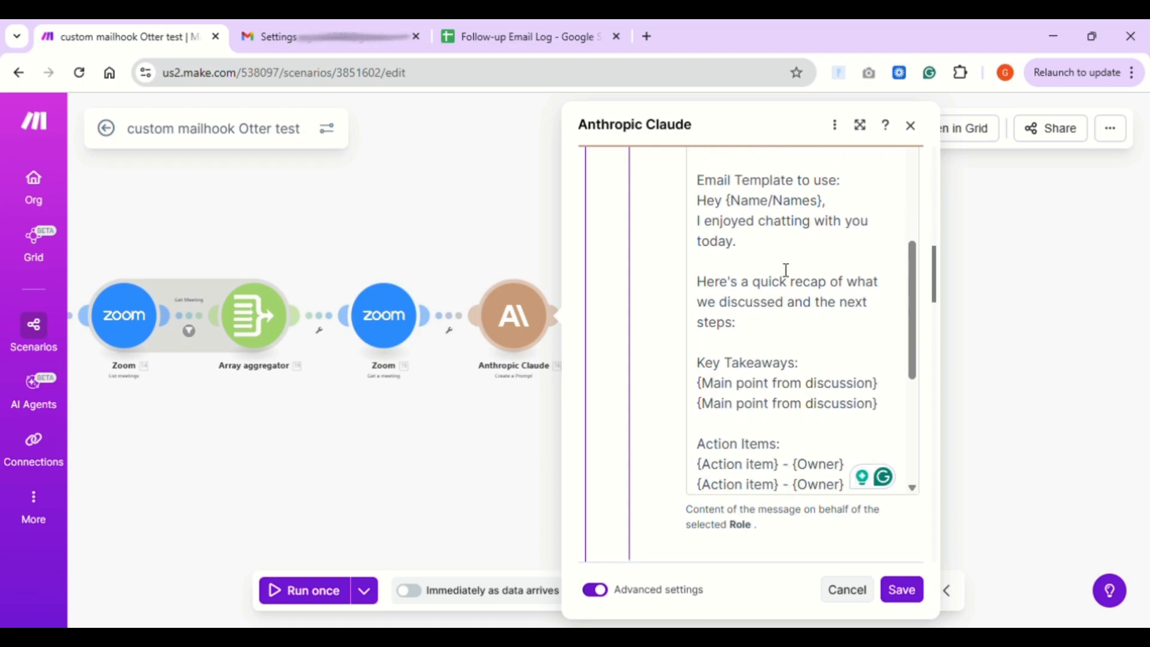
scroll(784, 317, "down", 1)
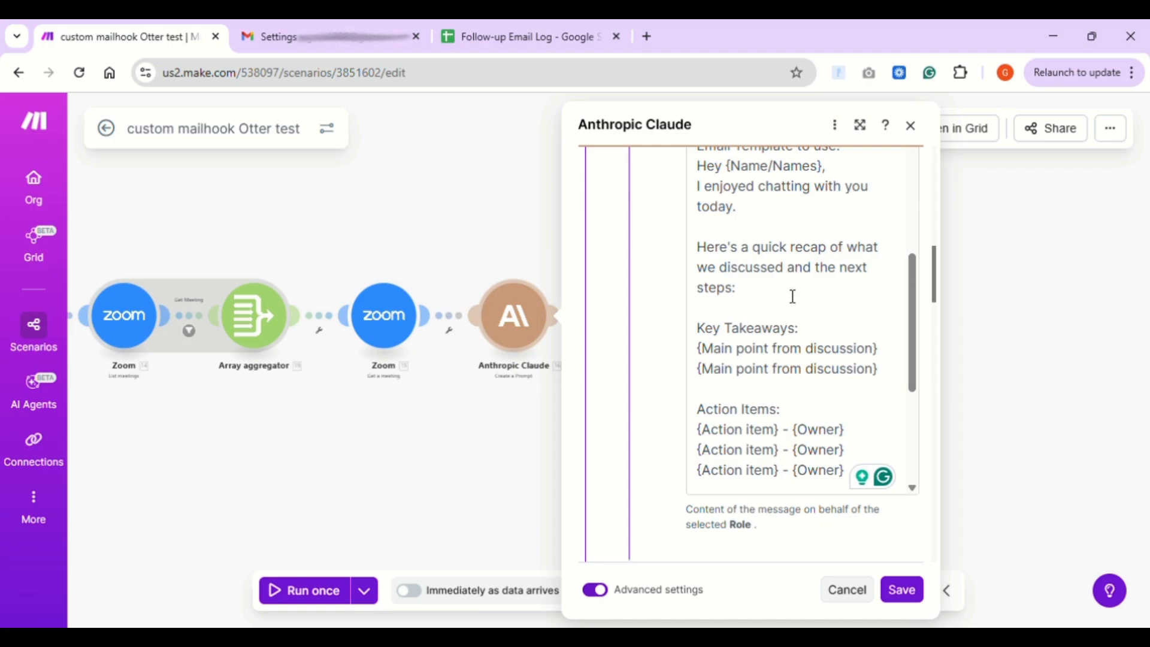
scroll(793, 296, "down", 1)
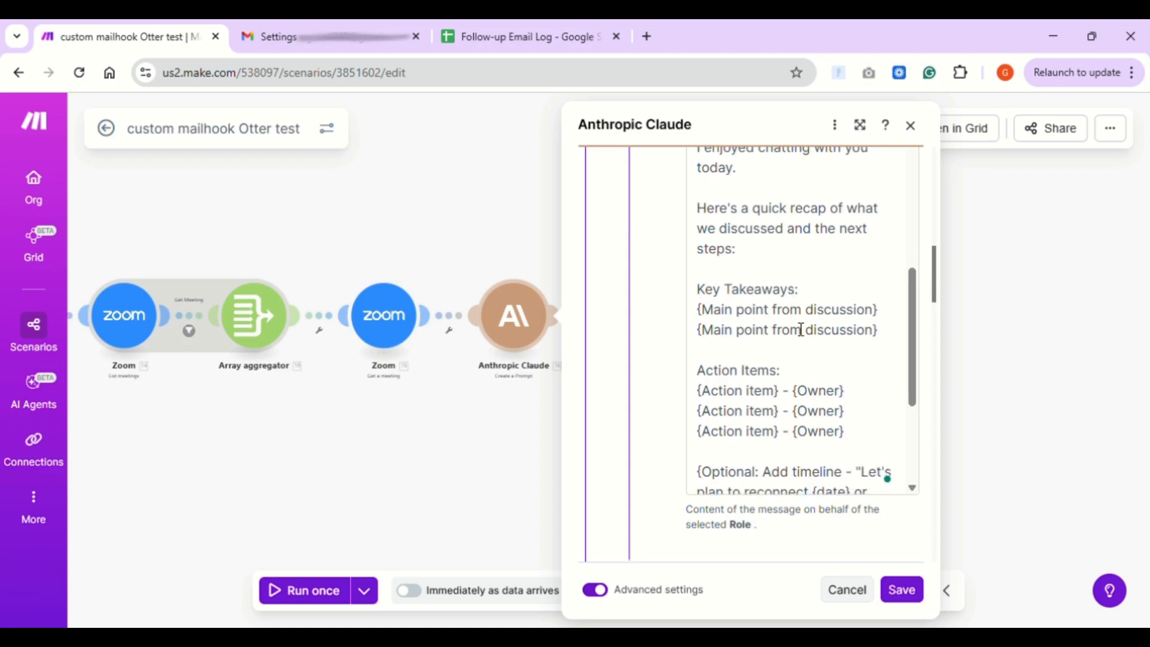
scroll(801, 330, "down", 1)
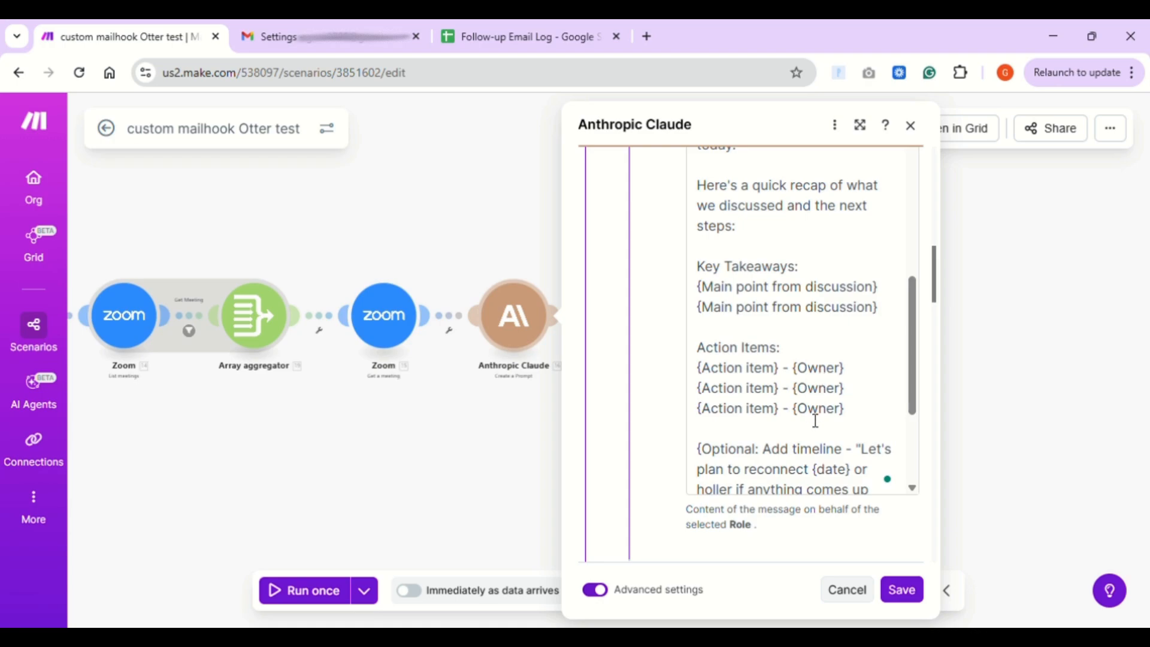
scroll(816, 421, "down", 1)
scroll(619, 417, "down", 3)
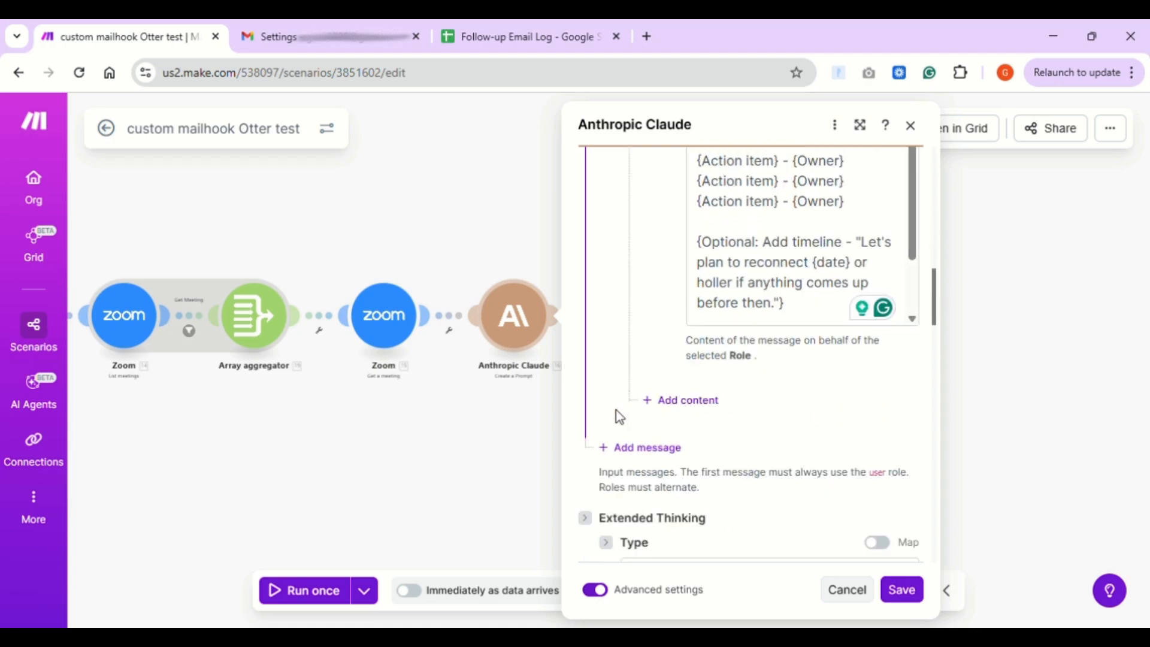
Read the Claude module's System Prompt, covering the email subject and body instructions and the required JSON format keys.
scroll(619, 417, "down", 8)
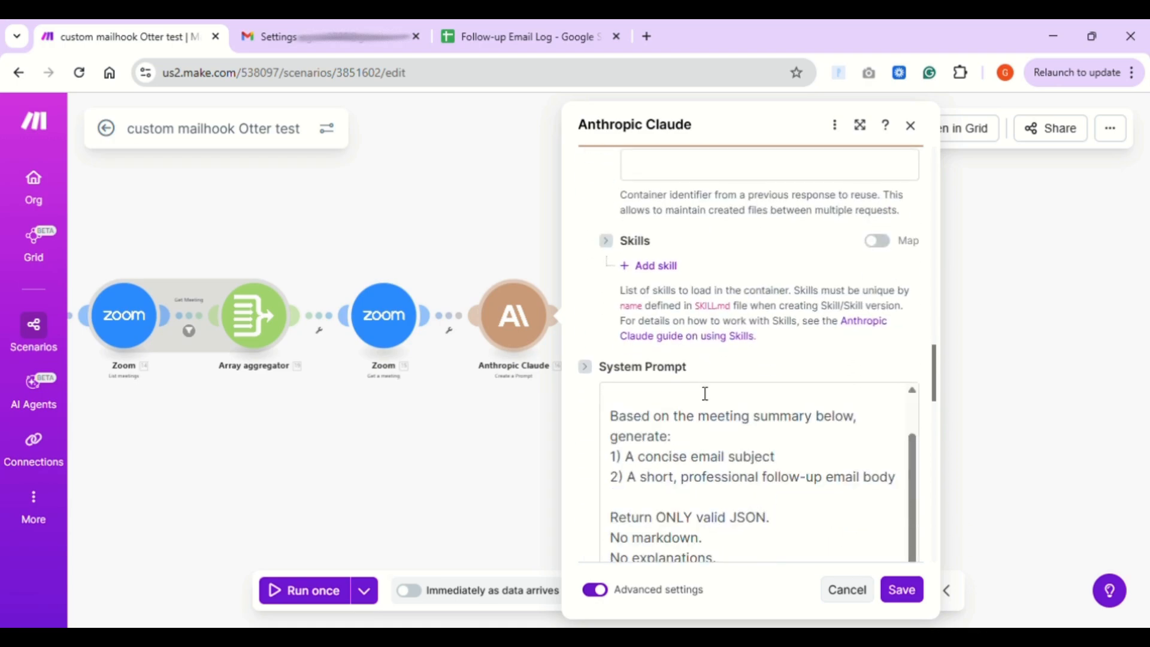
scroll(706, 393, "up", 2)
scroll(745, 357, "down", 2)
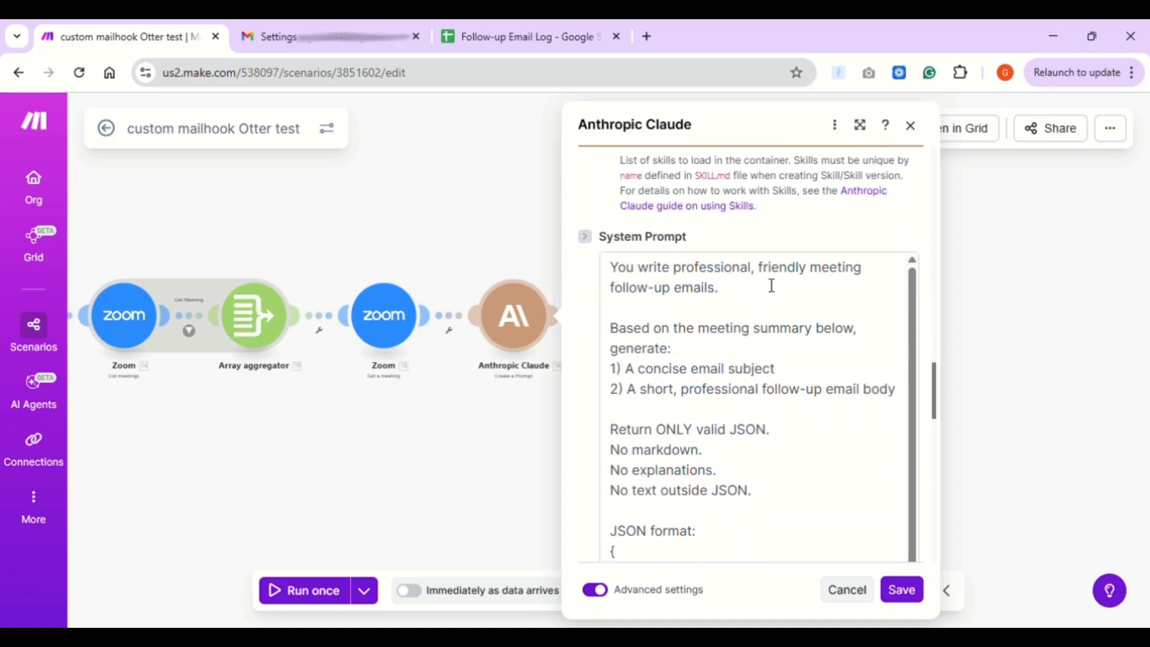
scroll(709, 308, "down", 1)
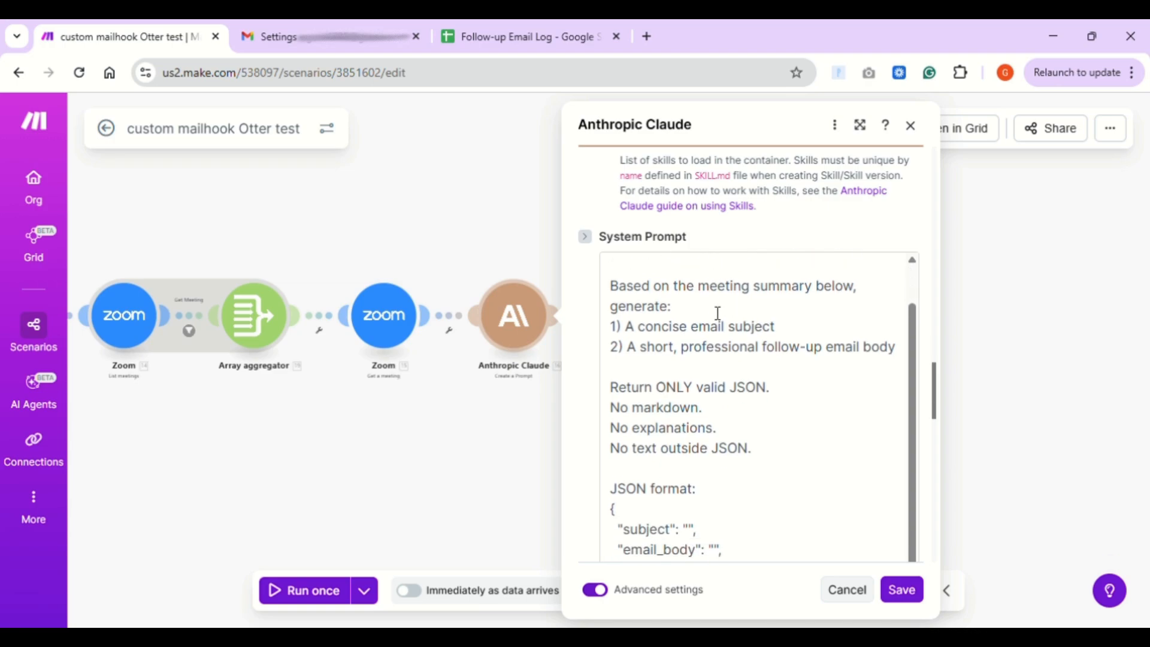
scroll(765, 403, "down", 1)
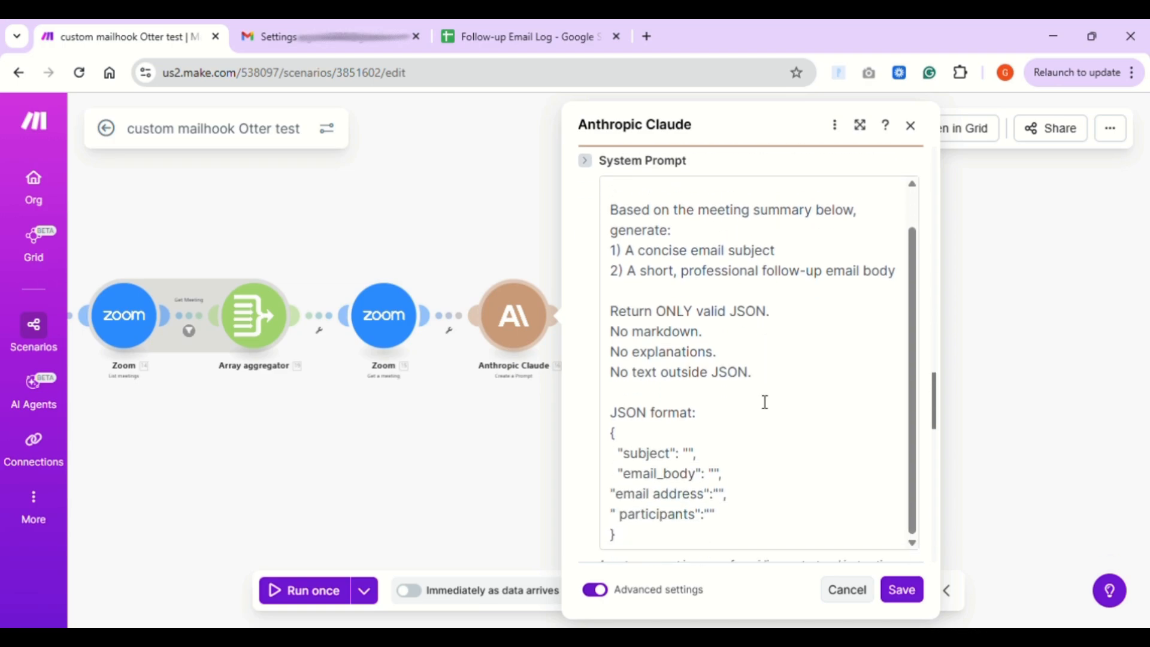
left_click_drag(610, 309, 735, 545)
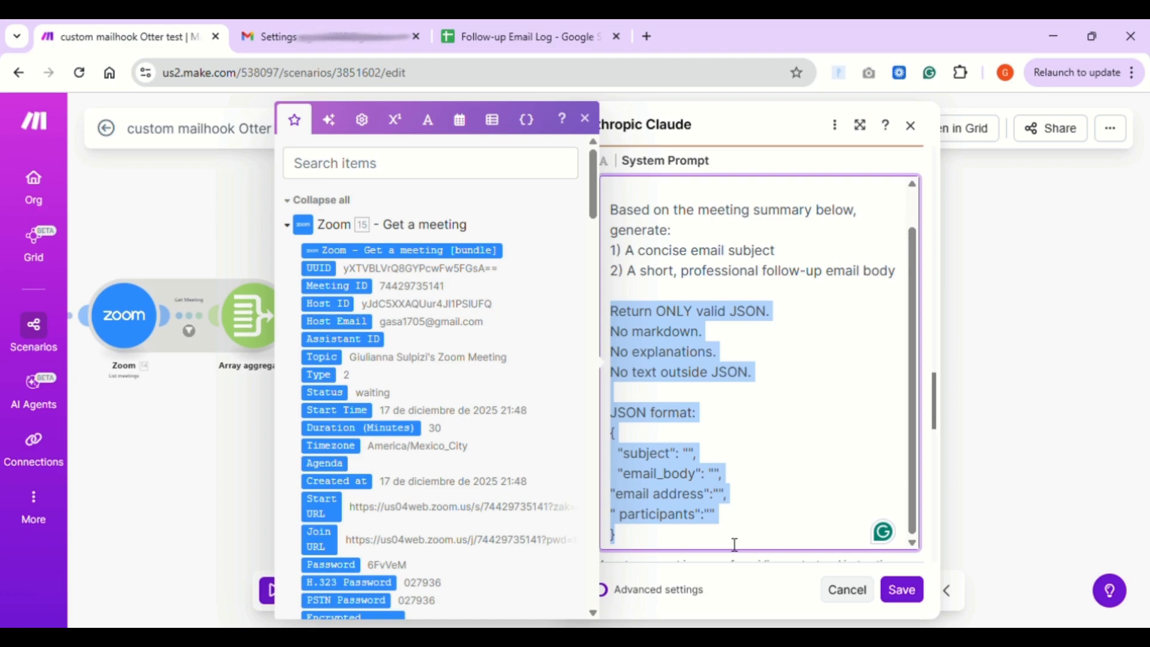
left_click(746, 351)
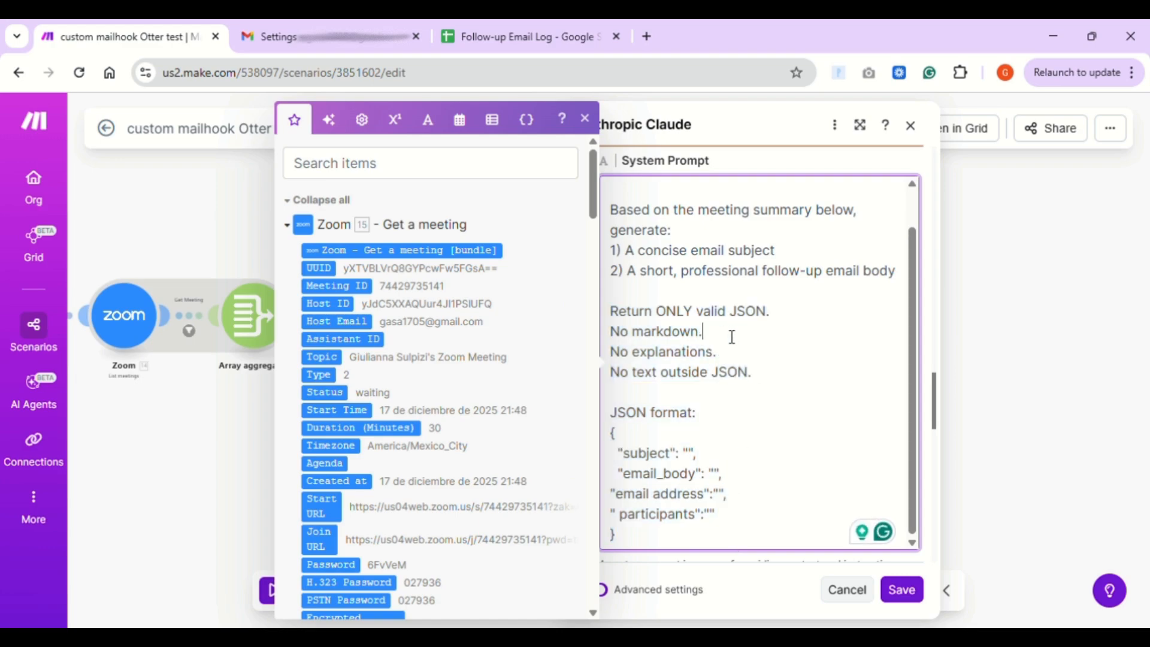
left_click(734, 145)
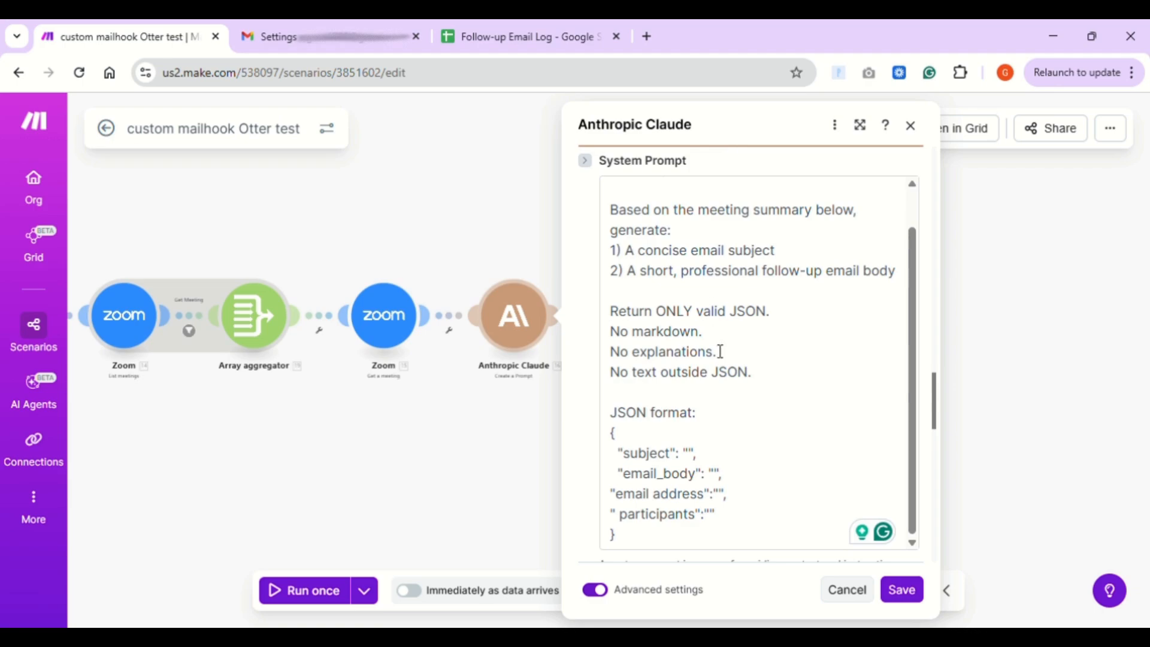
Check the Claude module's remaining advanced settings, including Temperature, Top P, Top K and Output Format, and save the module.
scroll(725, 371, "down", 1)
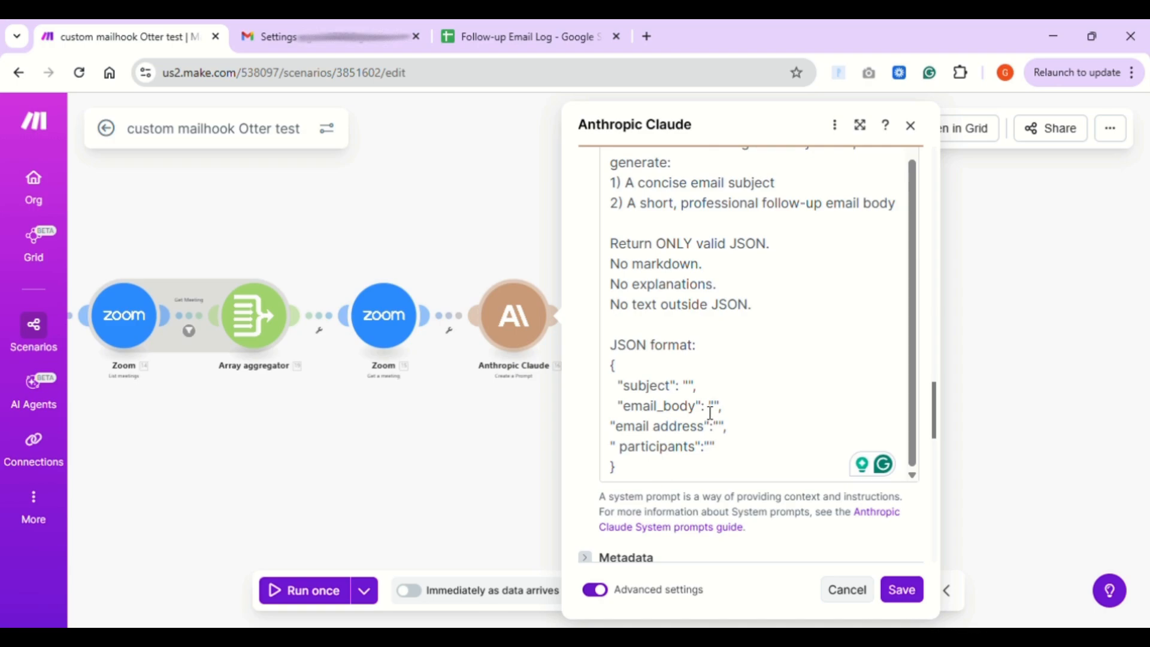
scroll(717, 510, "down", 12)
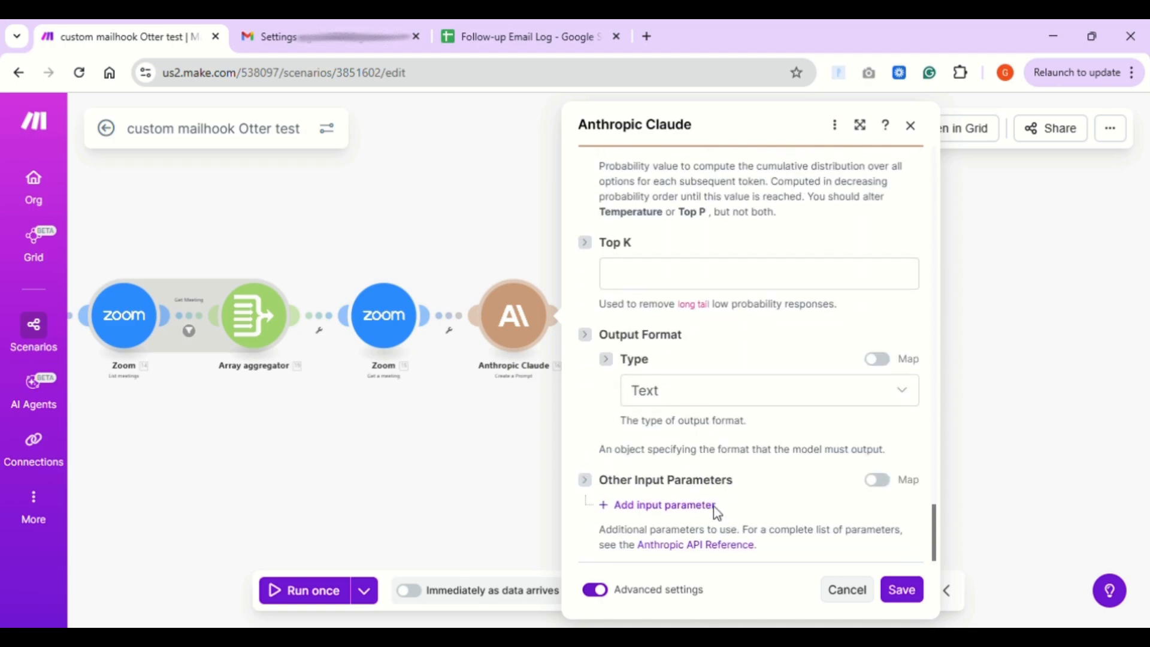
scroll(721, 334, "up", 5)
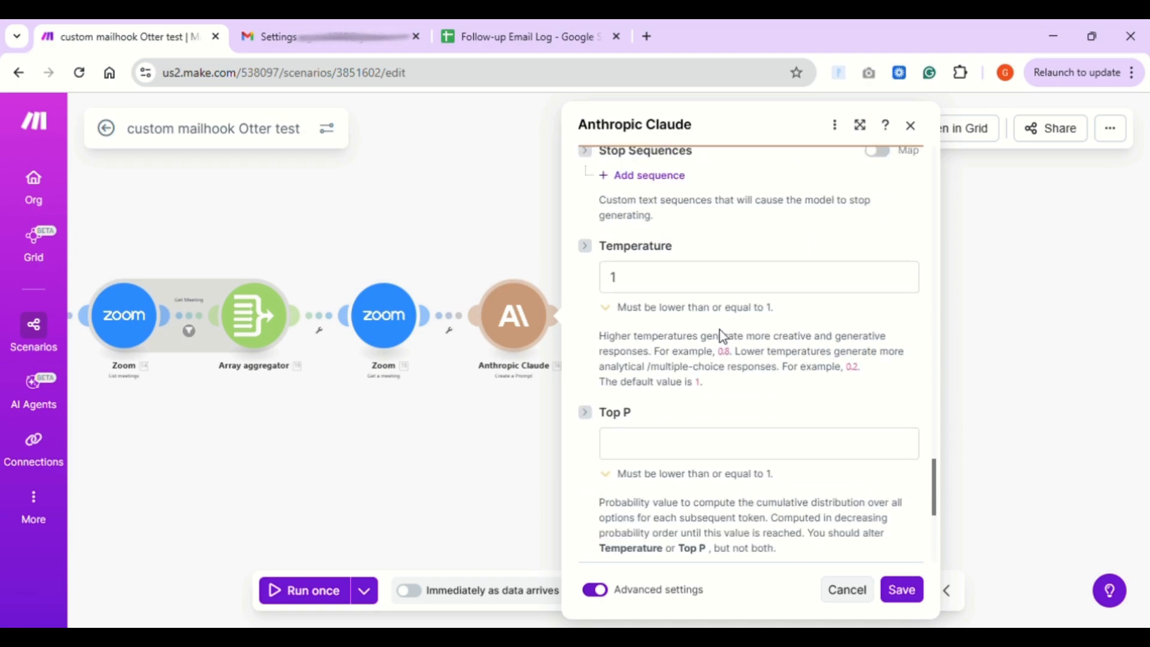
scroll(720, 330, "up", 10)
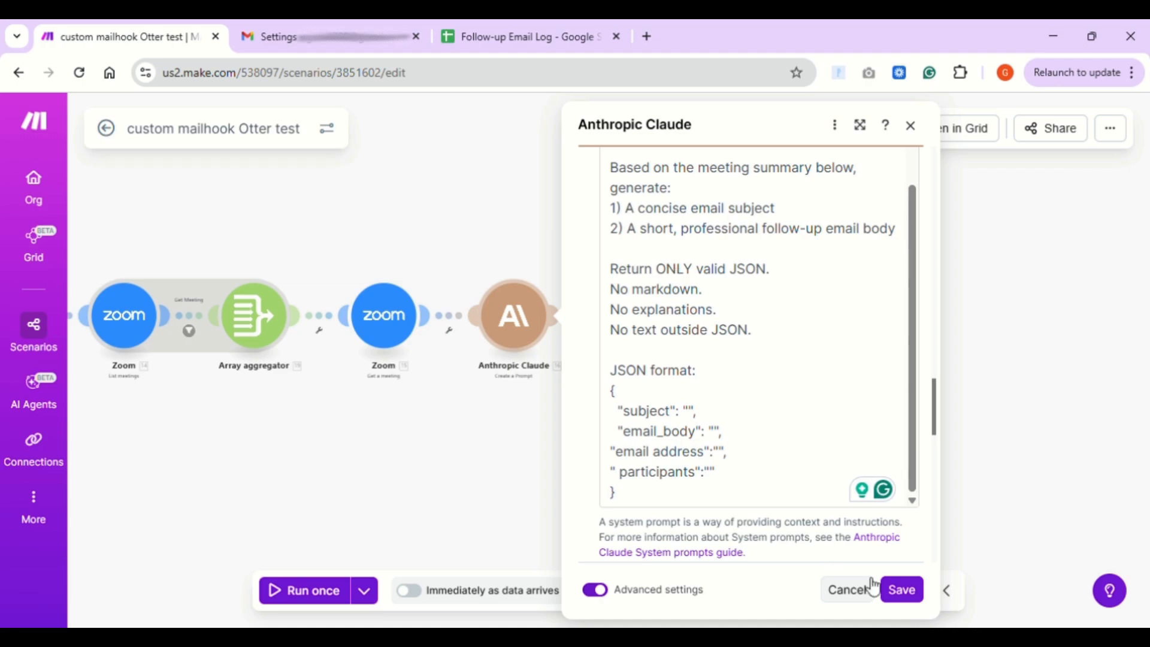
left_click(901, 590)
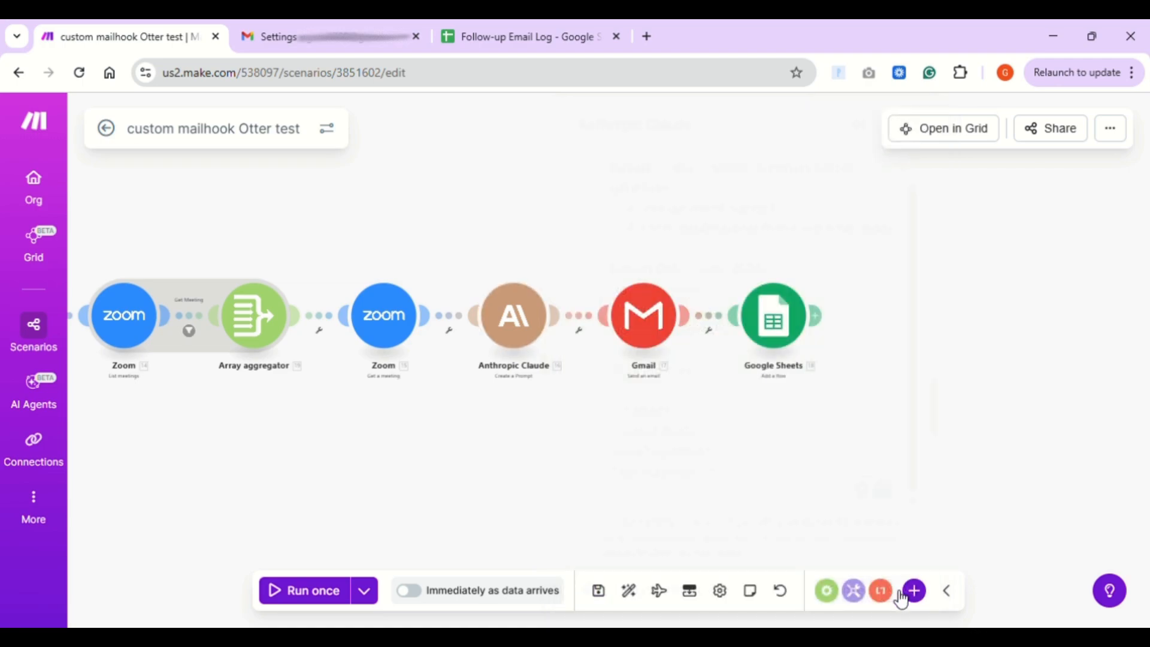
Open the Gmail Send an email module and review its connection, recipient, subject, body type and body contents.
left_click(653, 325)
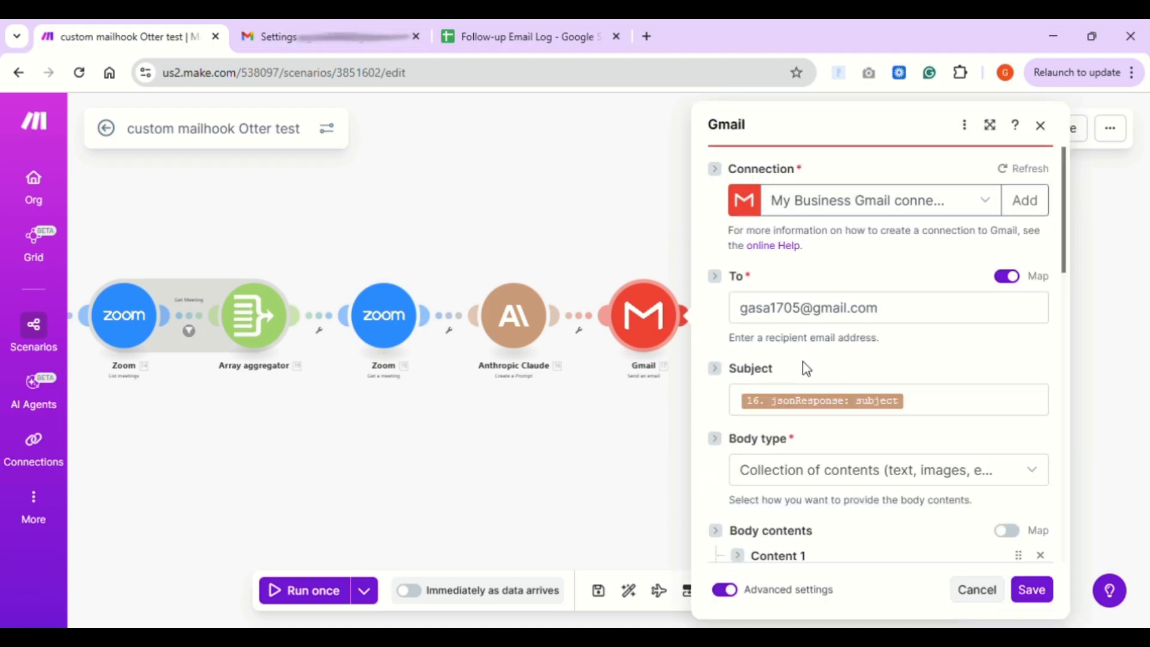
scroll(877, 362, "down", 1)
scroll(836, 363, "down", 1)
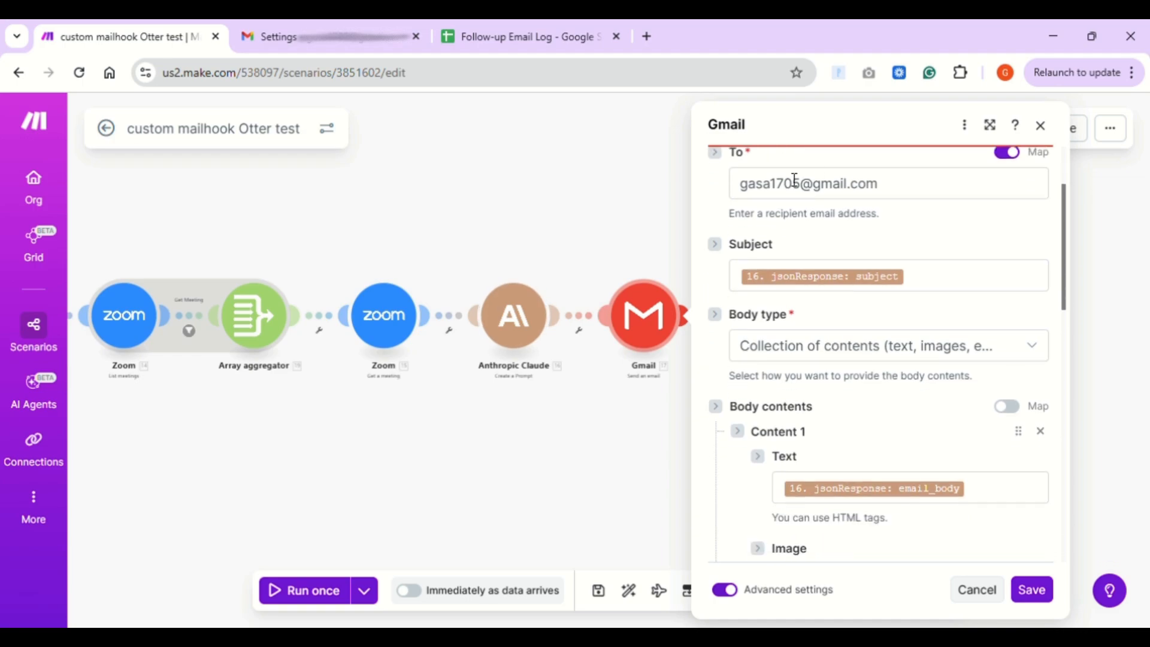
scroll(805, 265, "down", 1)
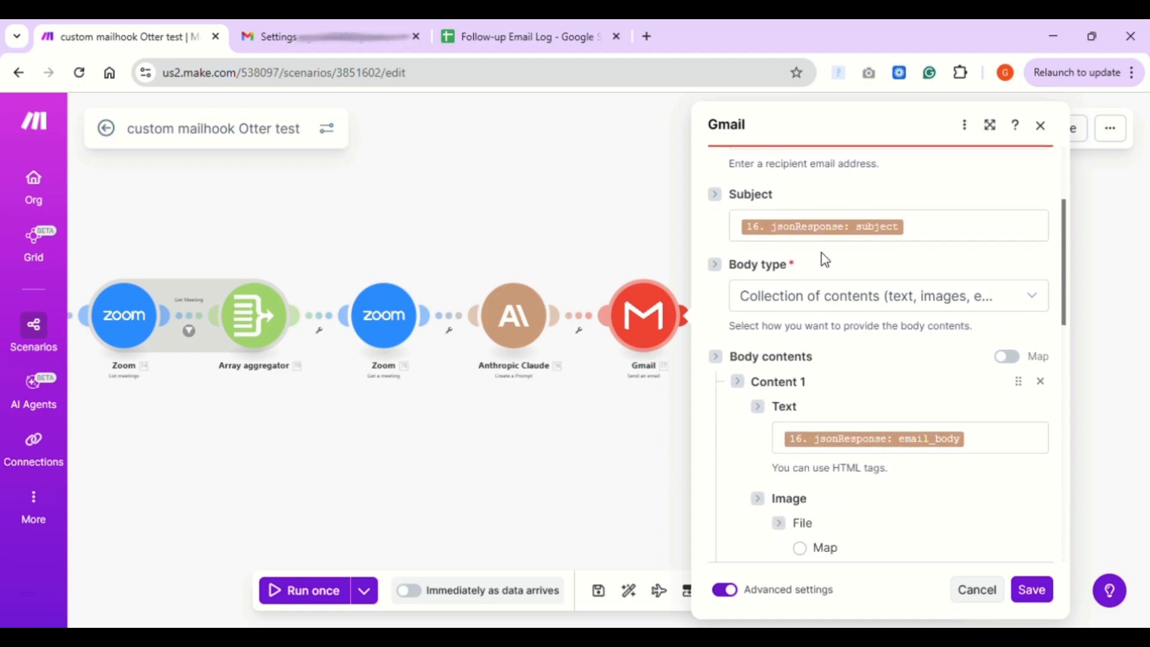
Check the Gmail module's Subject and Content 1 Text mappings against Claude's jsonResponse subject and email_body items.
left_click(942, 240)
scroll(516, 408, "down", 6)
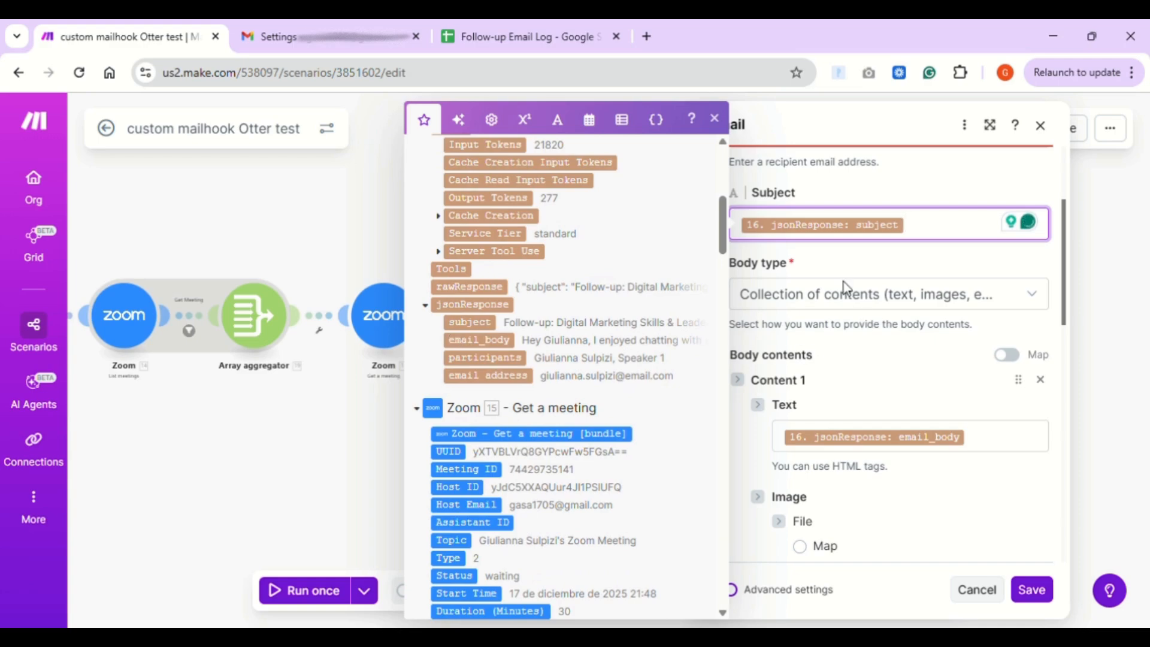
scroll(851, 398, "down", 1)
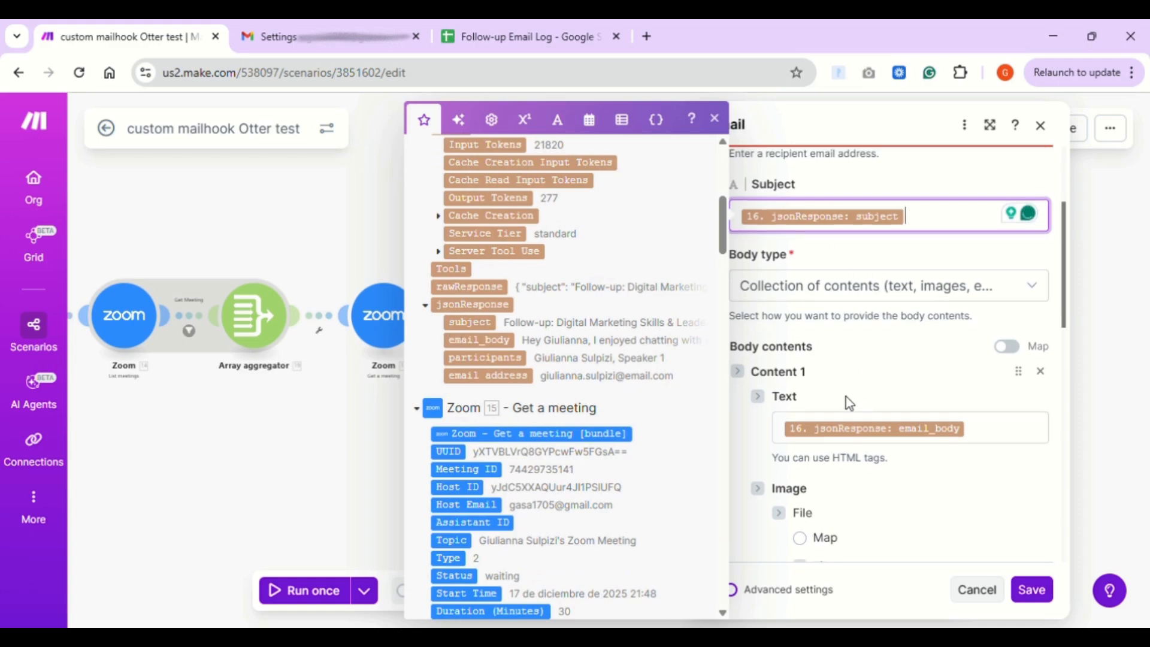
left_click(993, 412)
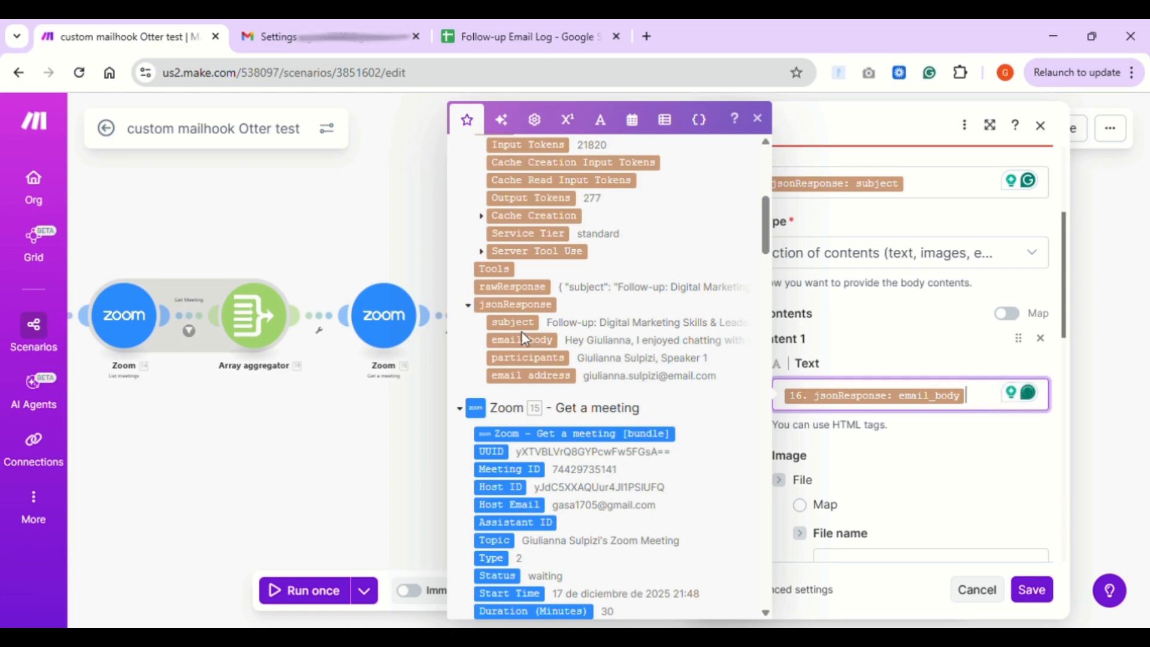
left_click(861, 434)
Review the Gmail module's image, signature, attachment, From, CC and BCC settings, and save the module.
scroll(882, 455, "down", 6)
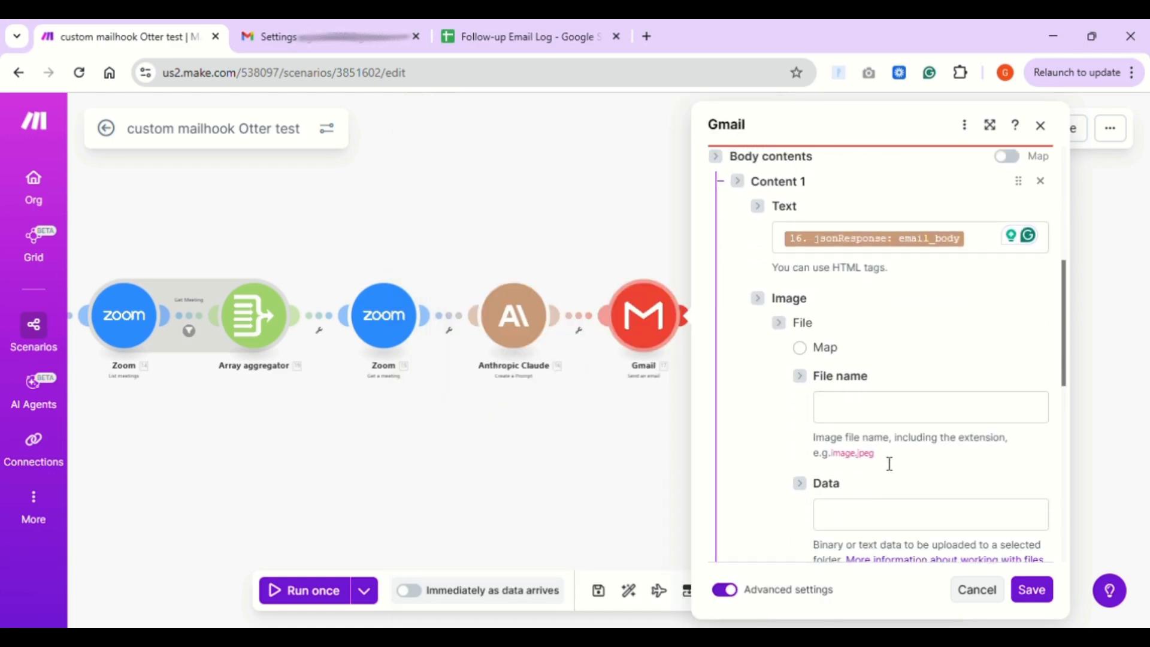
scroll(883, 460, "down", 6)
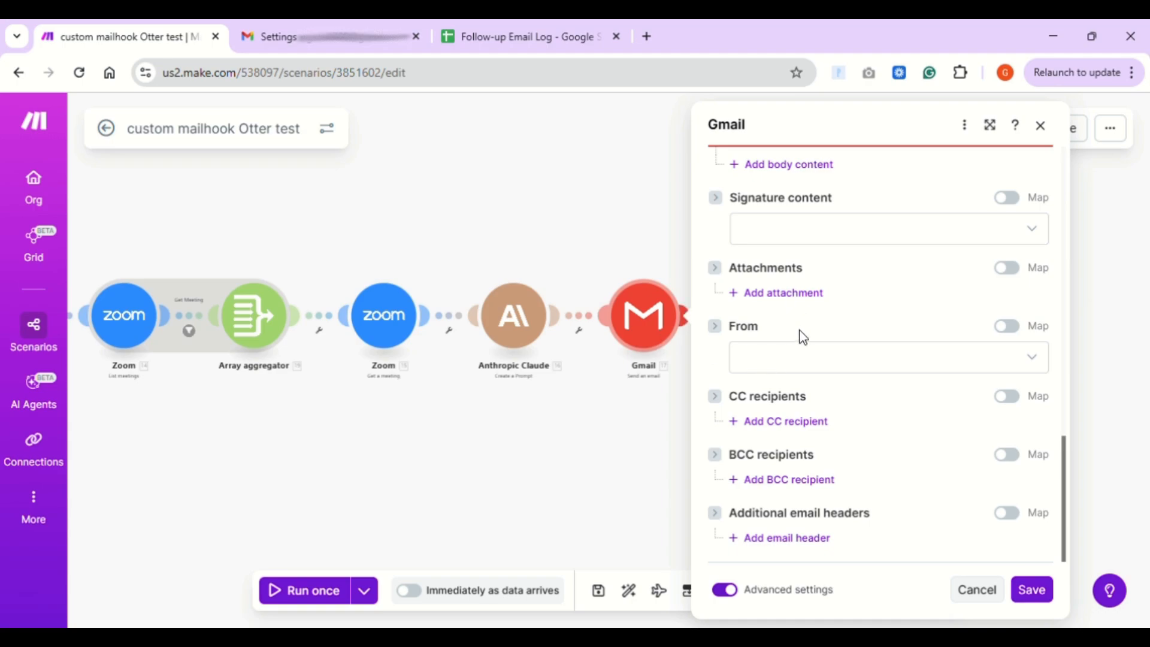
scroll(859, 424, "up", 15)
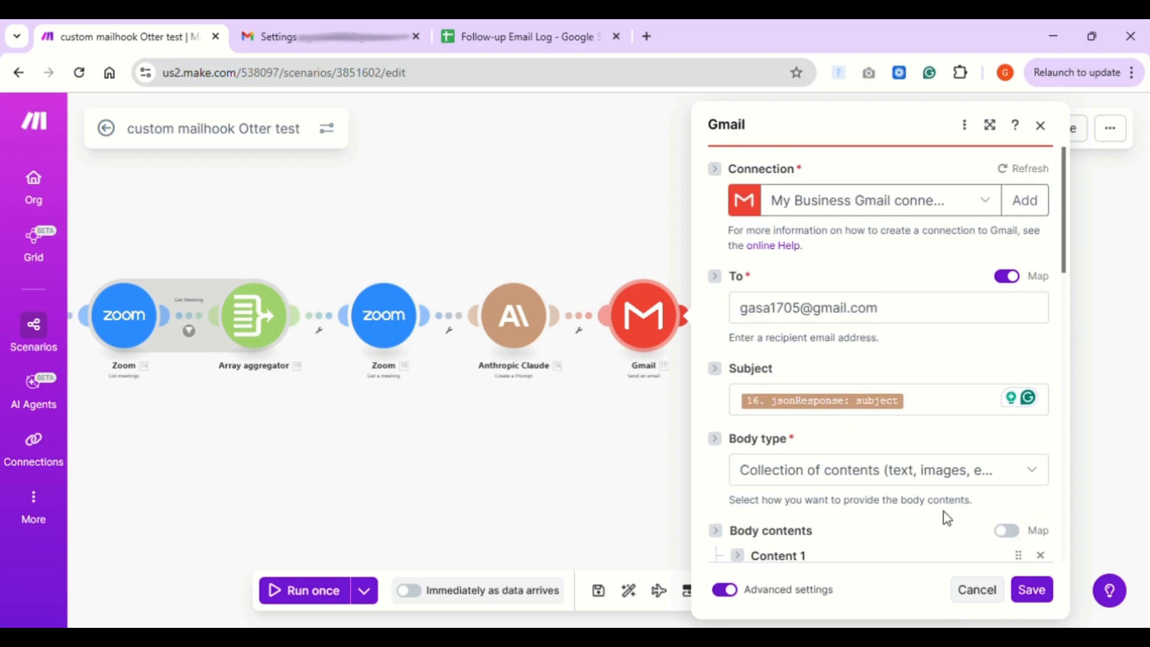
left_click(1032, 595)
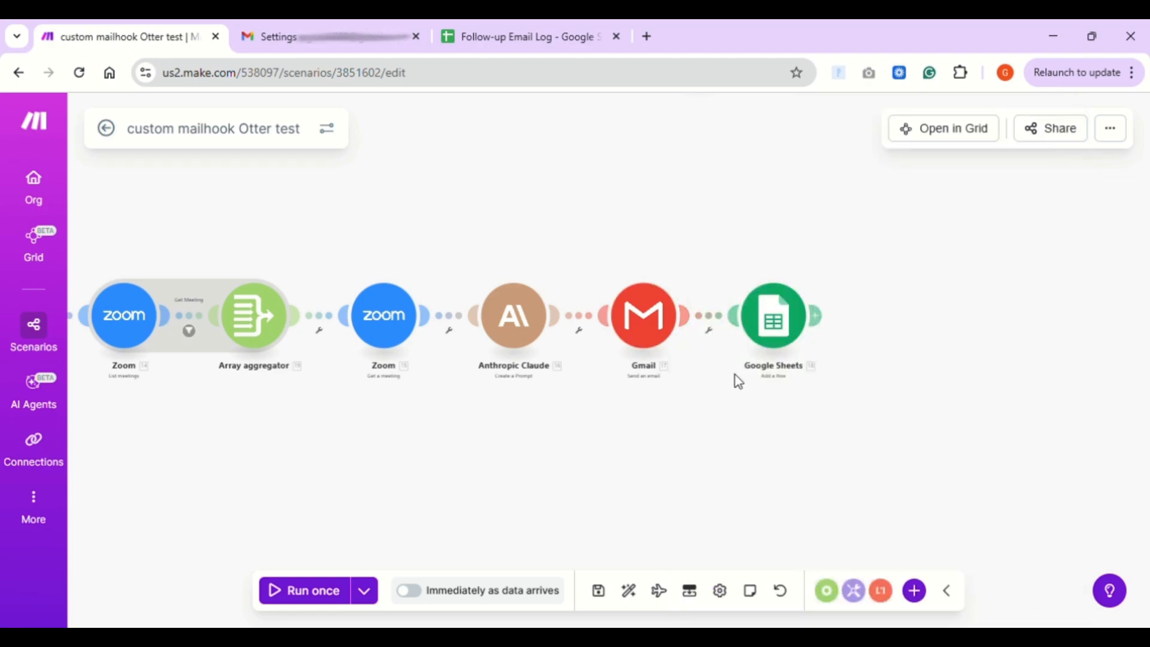
Open the Google Sheets Add a Row module and review its Follow-up Email Log spreadsheet path, Sheet1, headers setting and first column values.
left_click(791, 322)
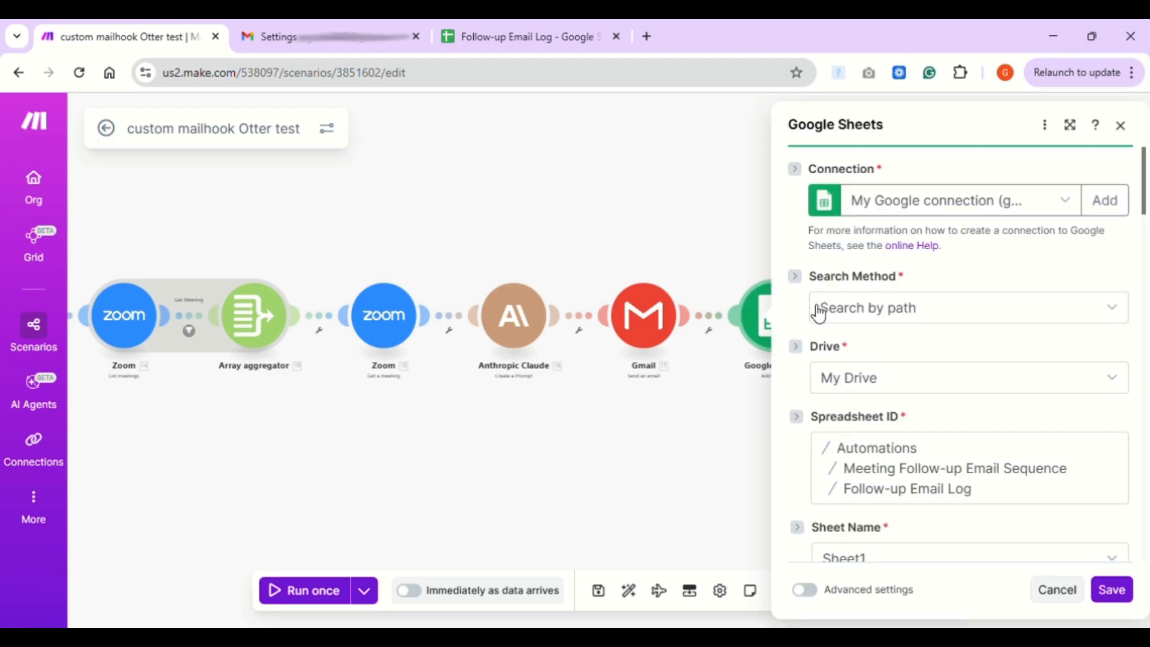
scroll(861, 359, "down", 3)
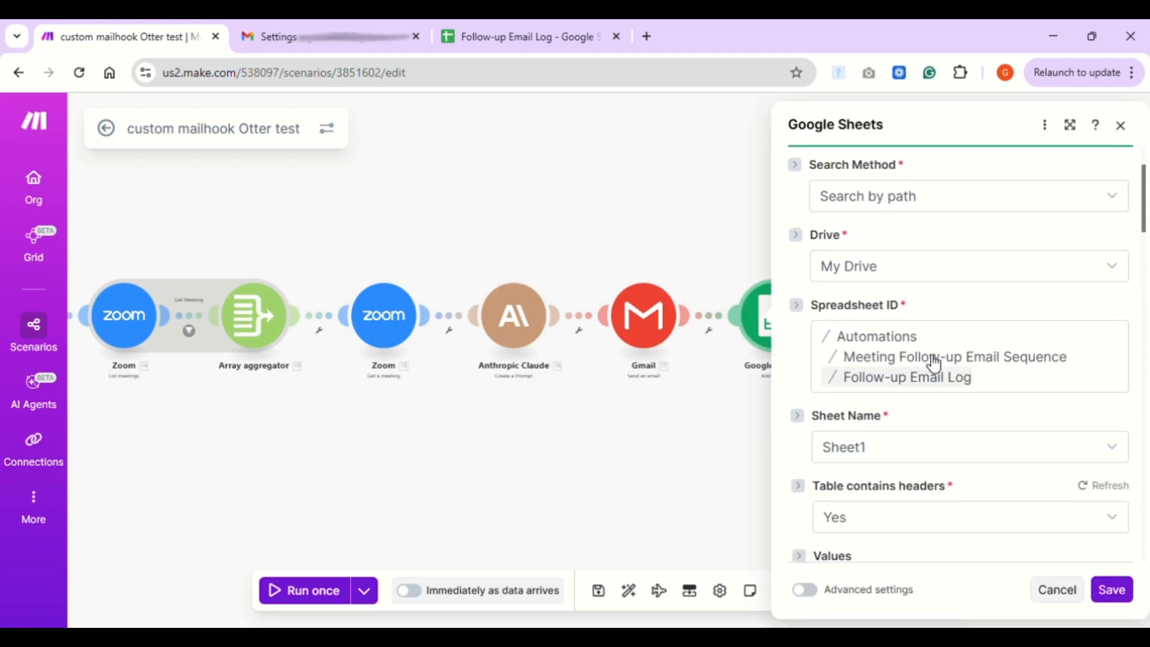
scroll(938, 400, "down", 5)
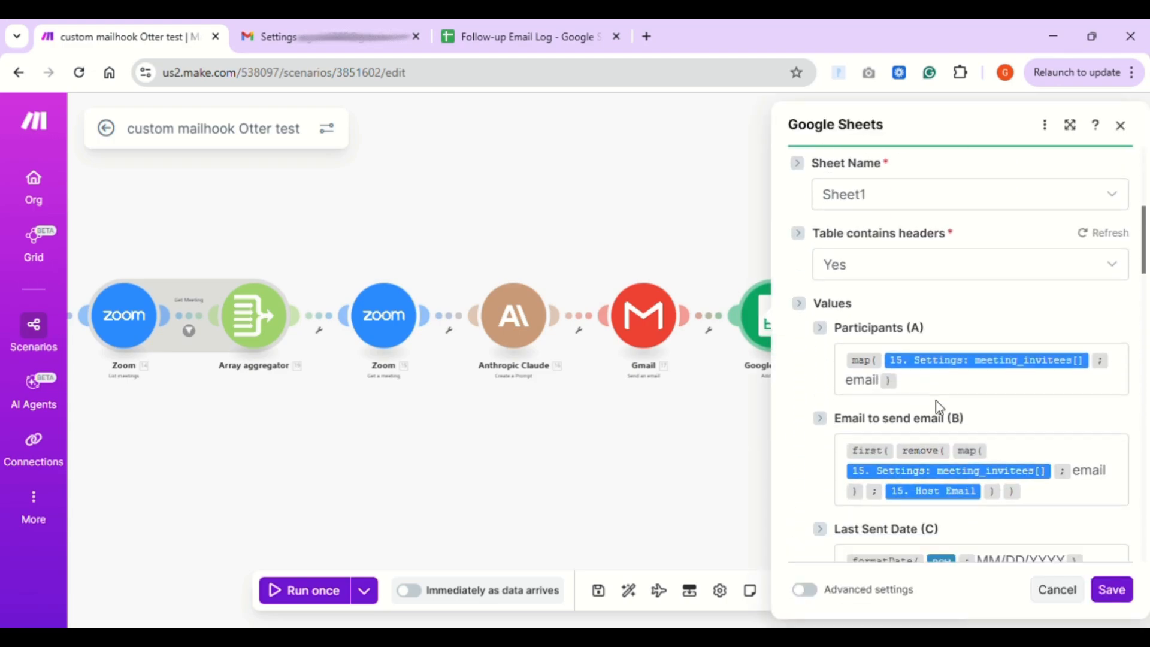
scroll(896, 358, "down", 1)
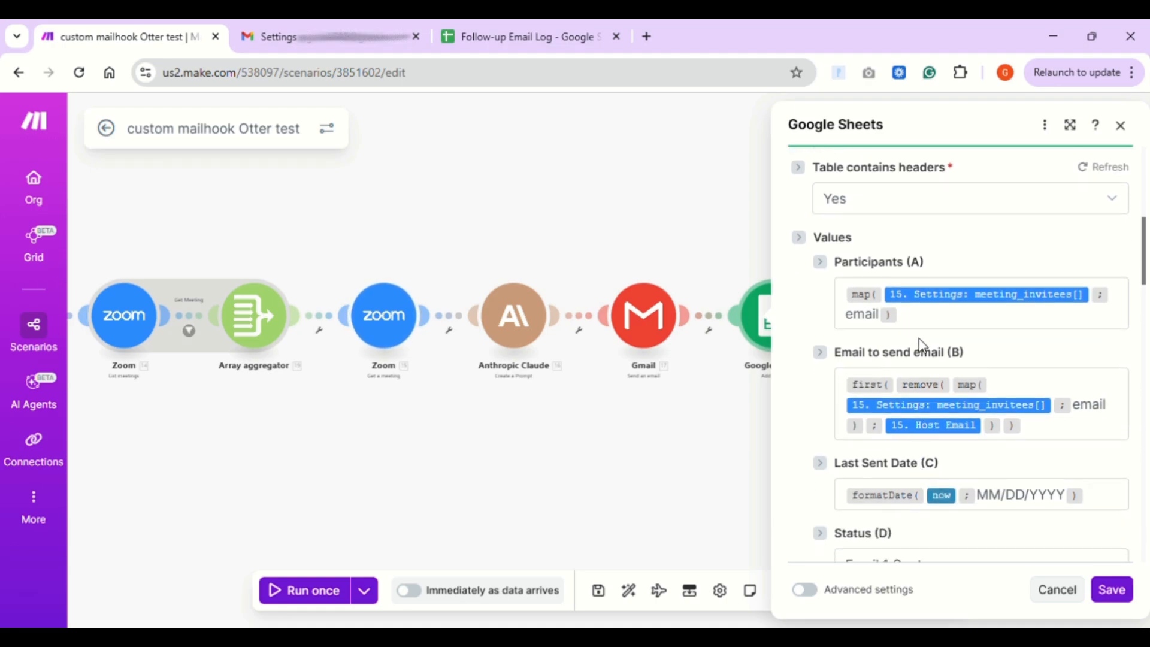
scroll(919, 342, "down", 1)
scroll(922, 353, "down", 1)
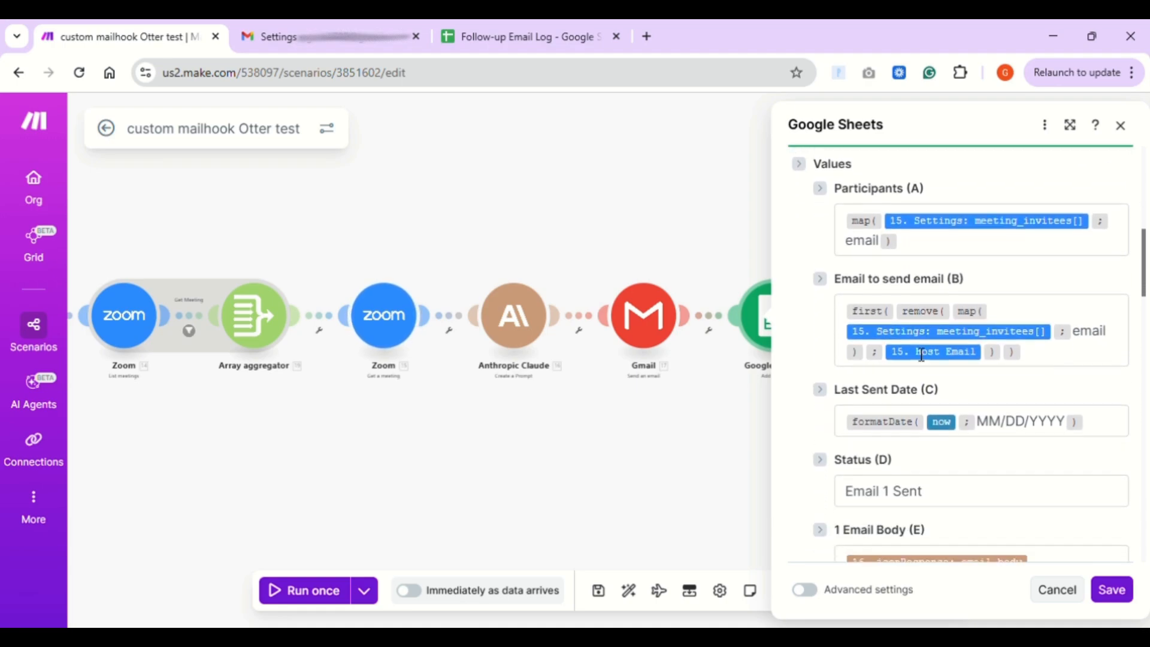
Examine the Email to send email (B) formula, which combines first, remove and map on the meeting invitees with the Host Email.
left_click(1050, 355)
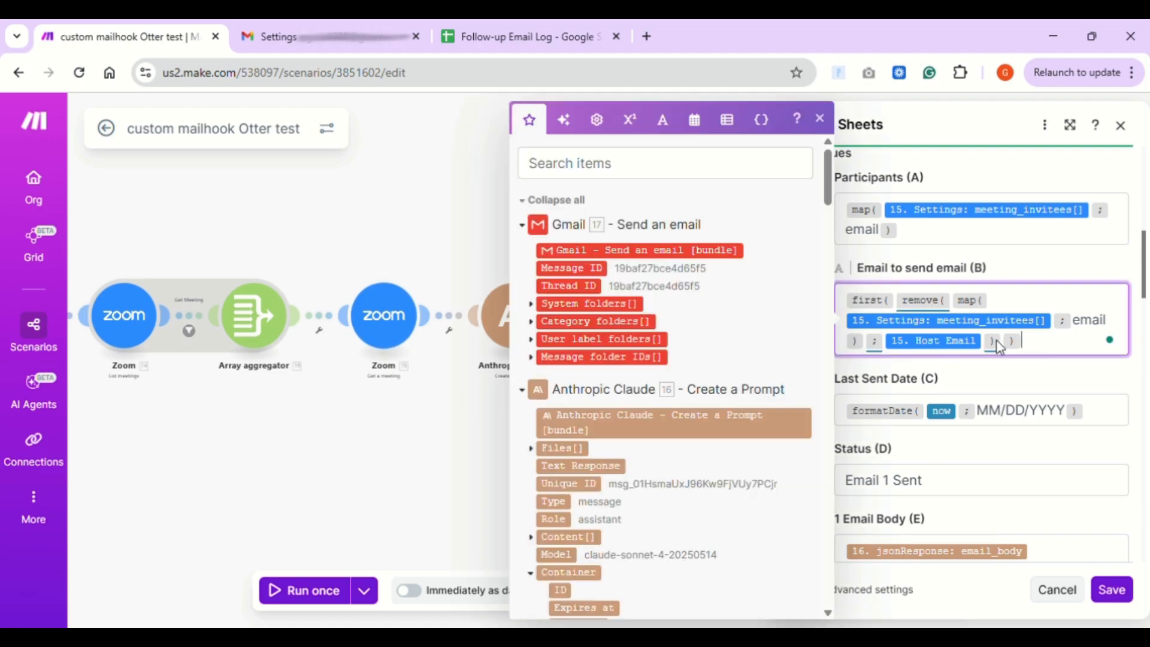
left_click(1026, 382)
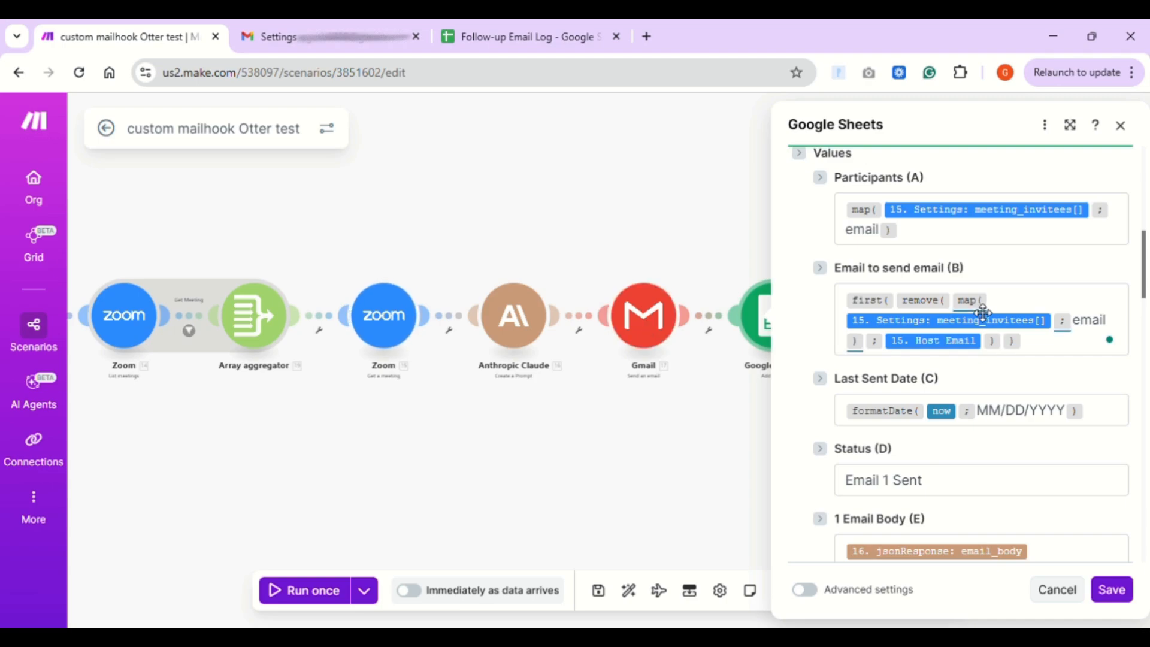
mouse_move(983, 313)
mouse_move(884, 307)
Review the Last Sent Date, Status, 1 Email Body, Otter Notes and Zoom Meeting Name column values, and save the Google Sheets module.
scroll(958, 385, "down", 3)
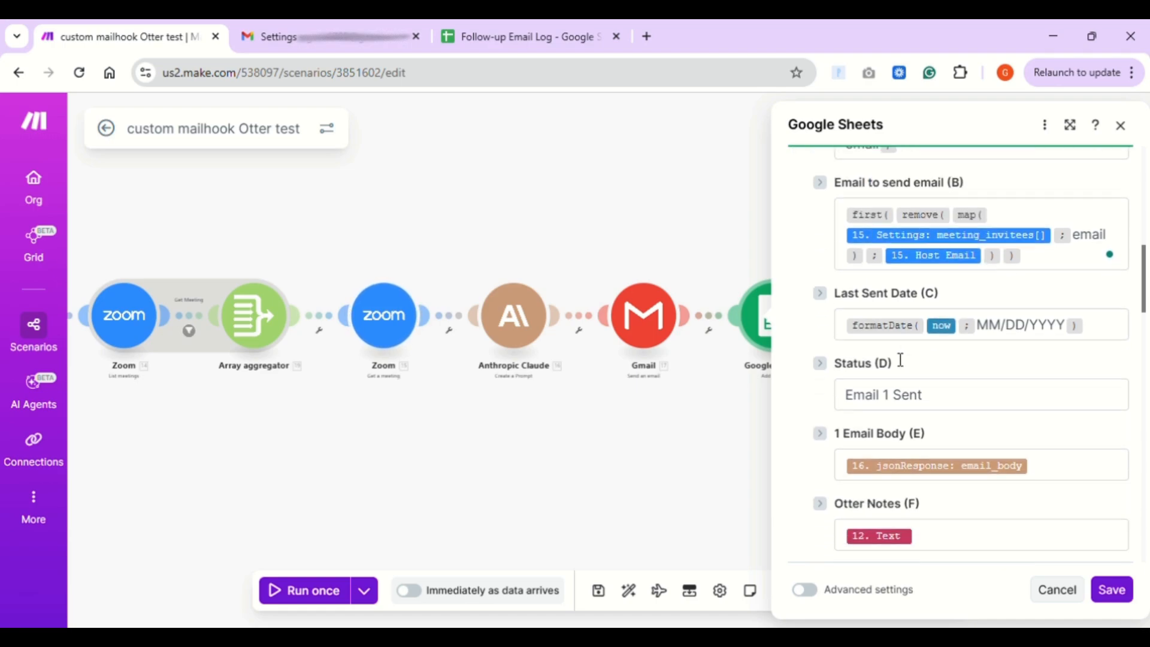
scroll(901, 360, "down", 3)
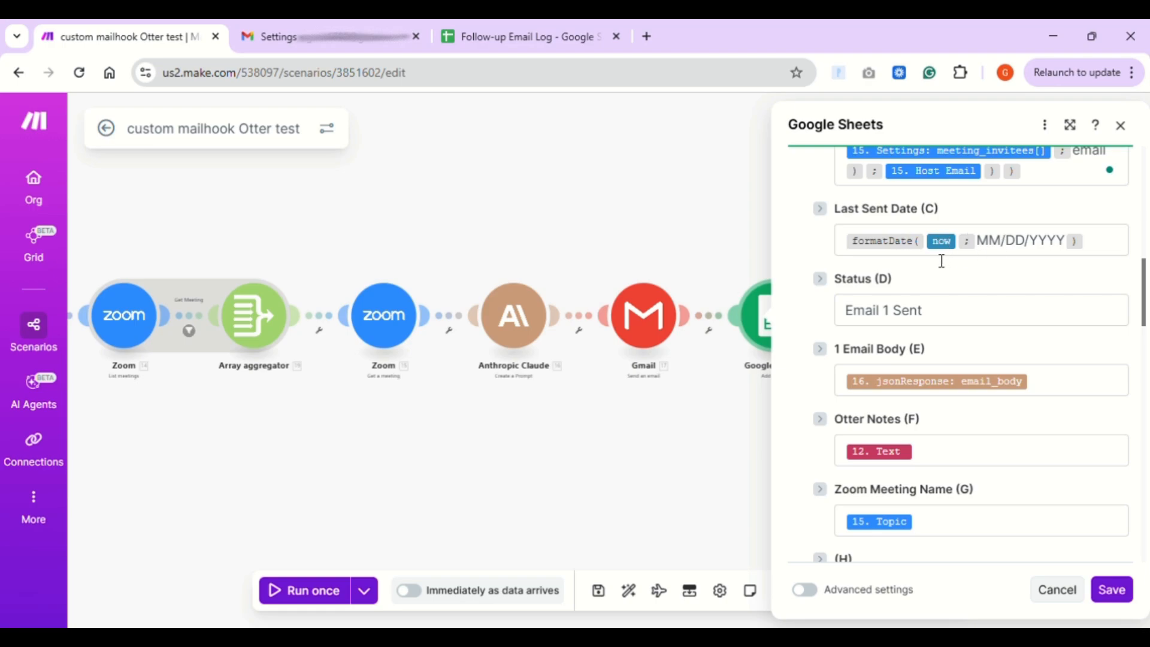
scroll(930, 282, "down", 1)
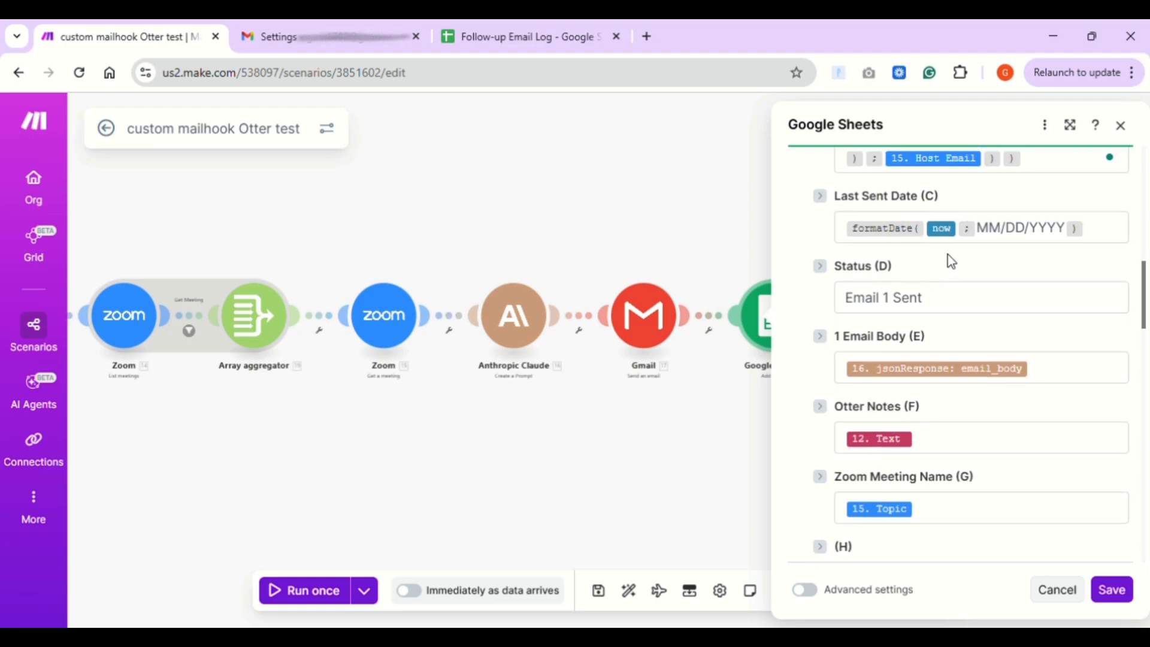
scroll(935, 300, "down", 3)
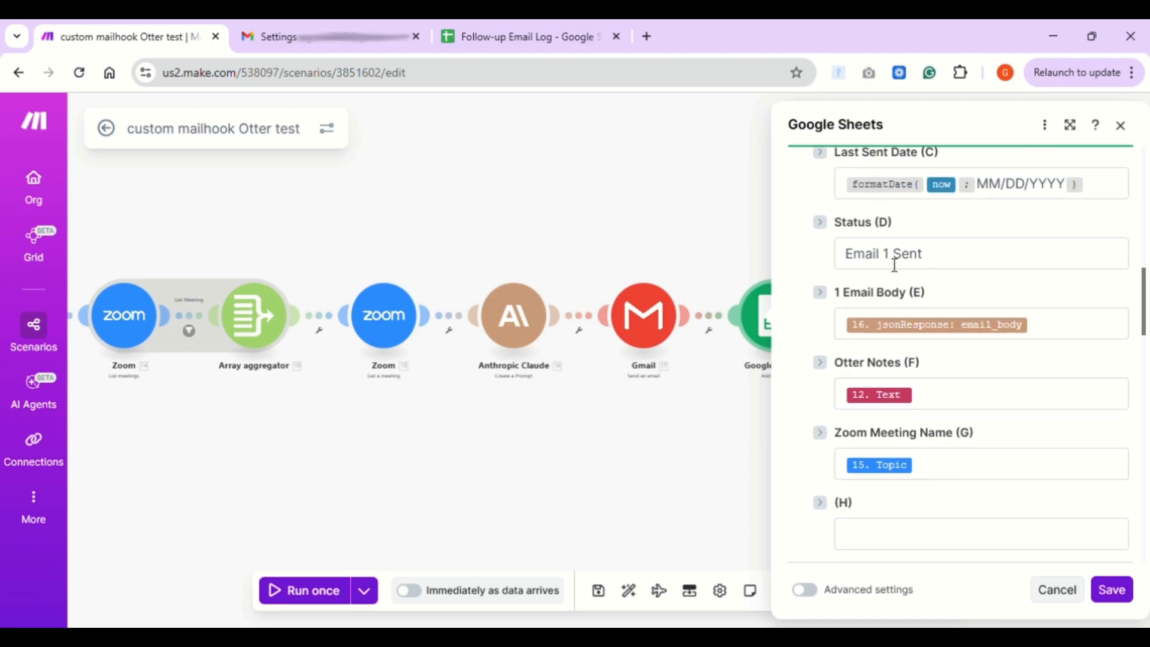
scroll(953, 291, "down", 4)
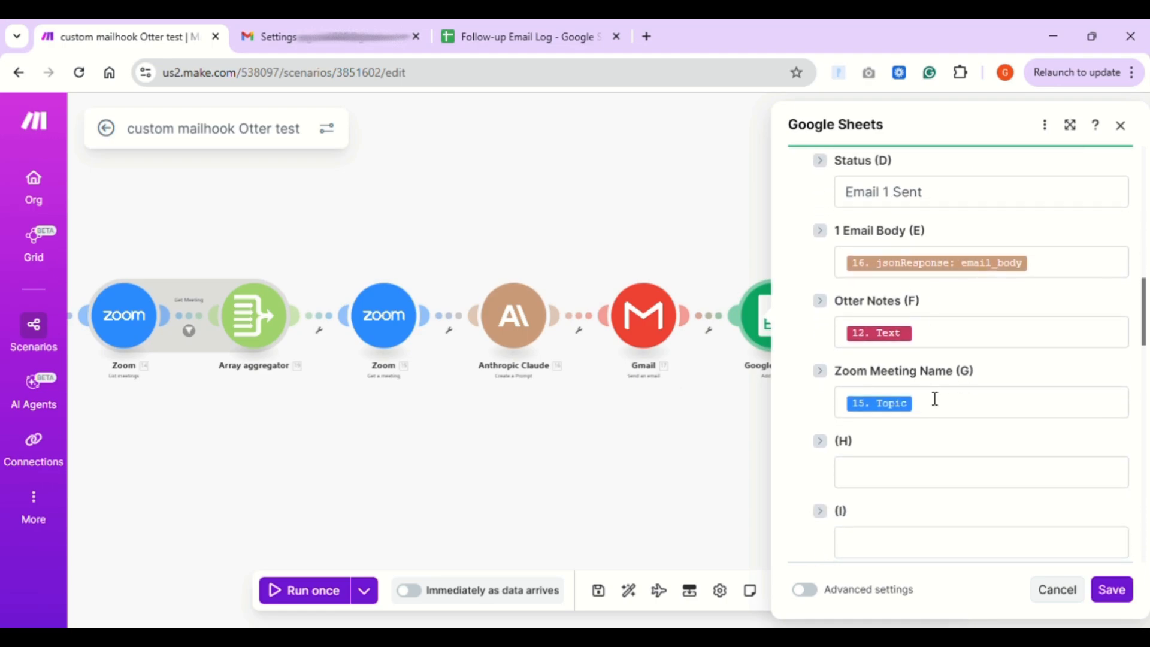
left_click(1131, 592)
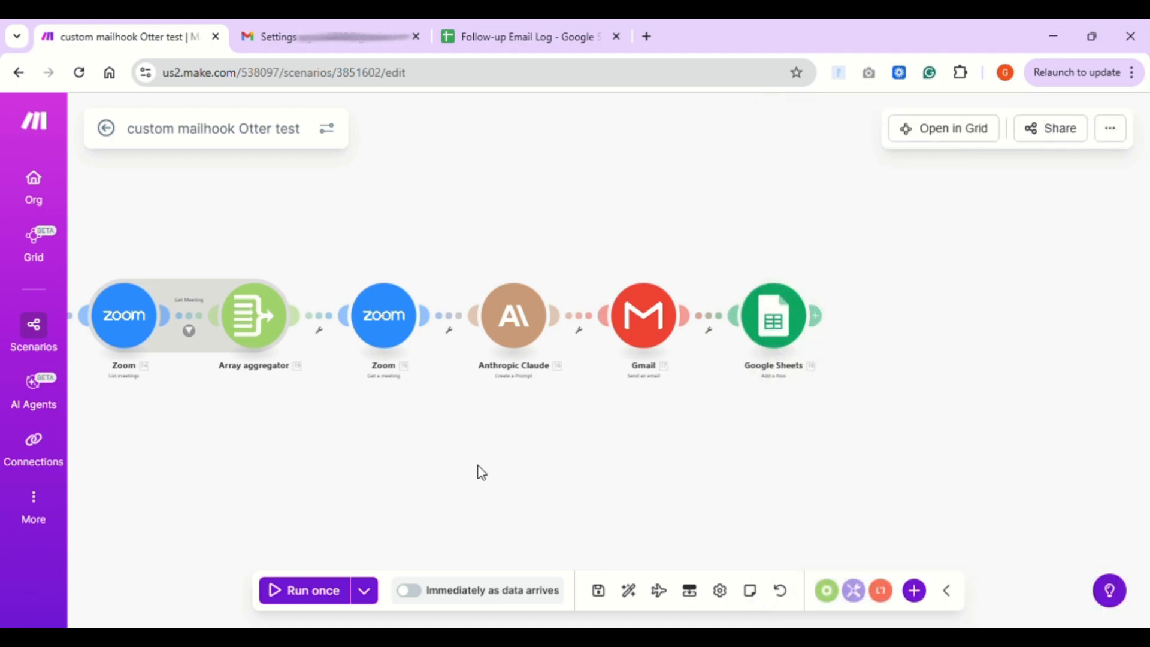
Run the scenario with existing data, reusing the run from 7/1/2026 21:39:00.
left_click_drag(477, 473, 777, 501)
scroll(623, 463, "down", 2)
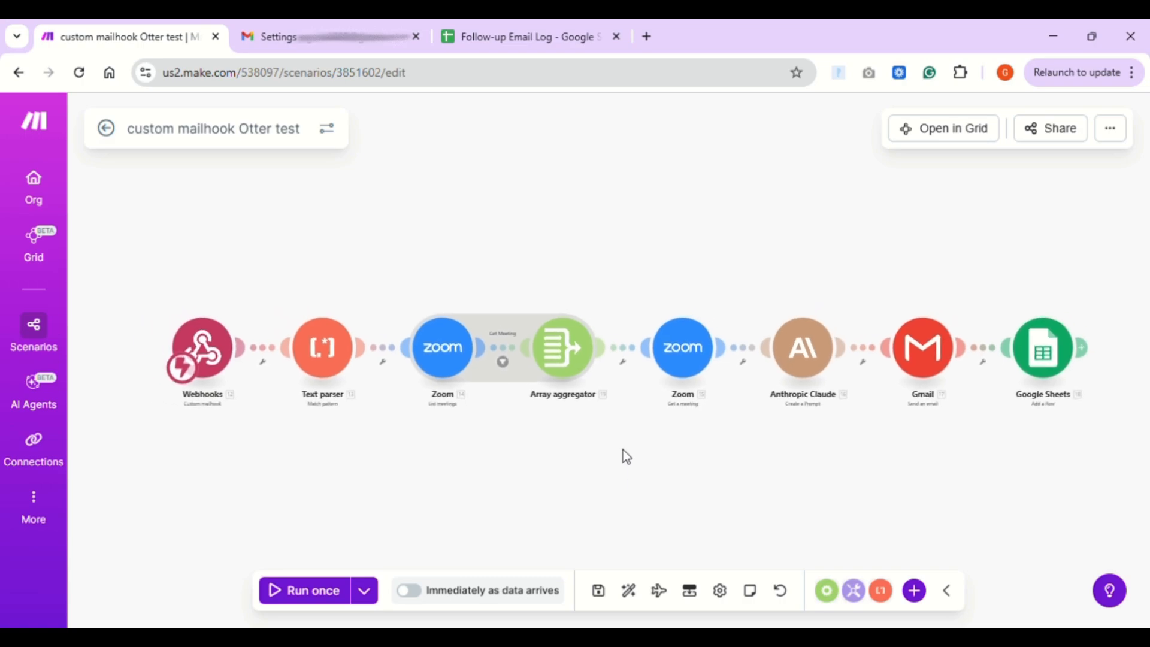
left_click(367, 593)
left_click(358, 472)
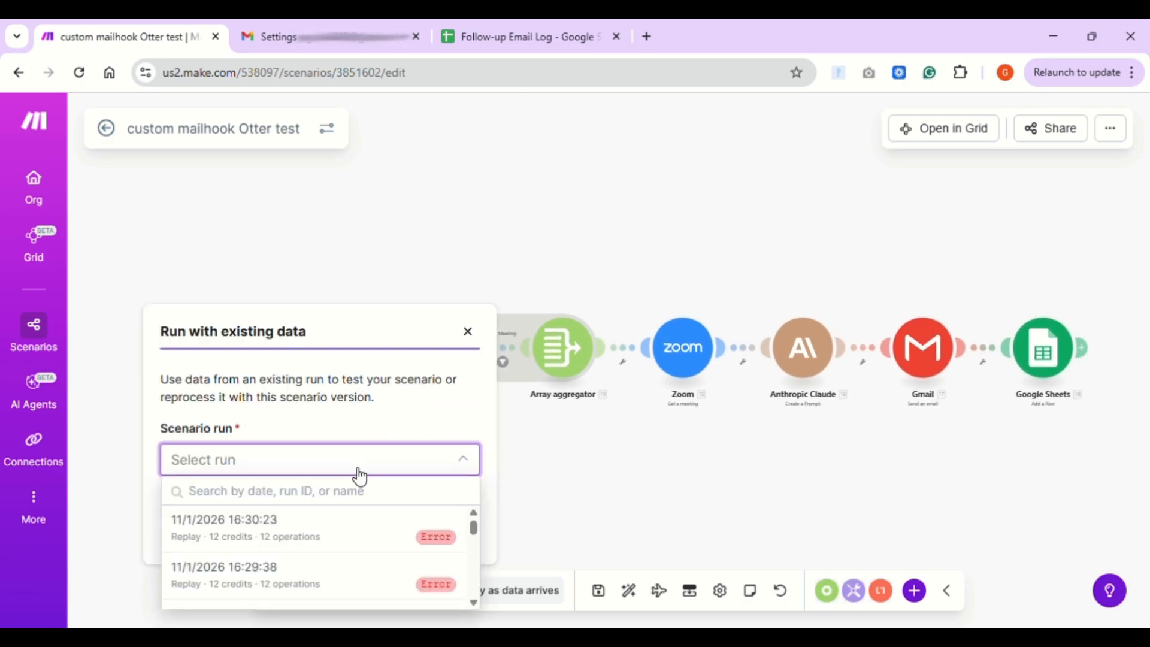
scroll(325, 560, "down", 3)
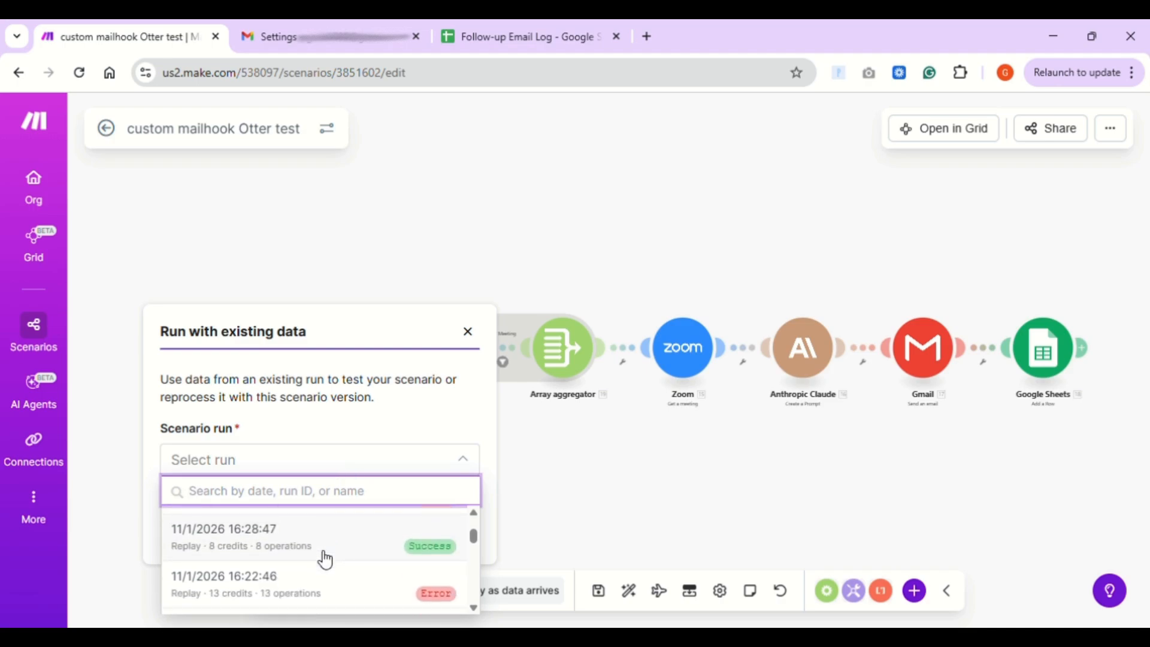
scroll(326, 560, "up", 3)
scroll(325, 560, "down", 5)
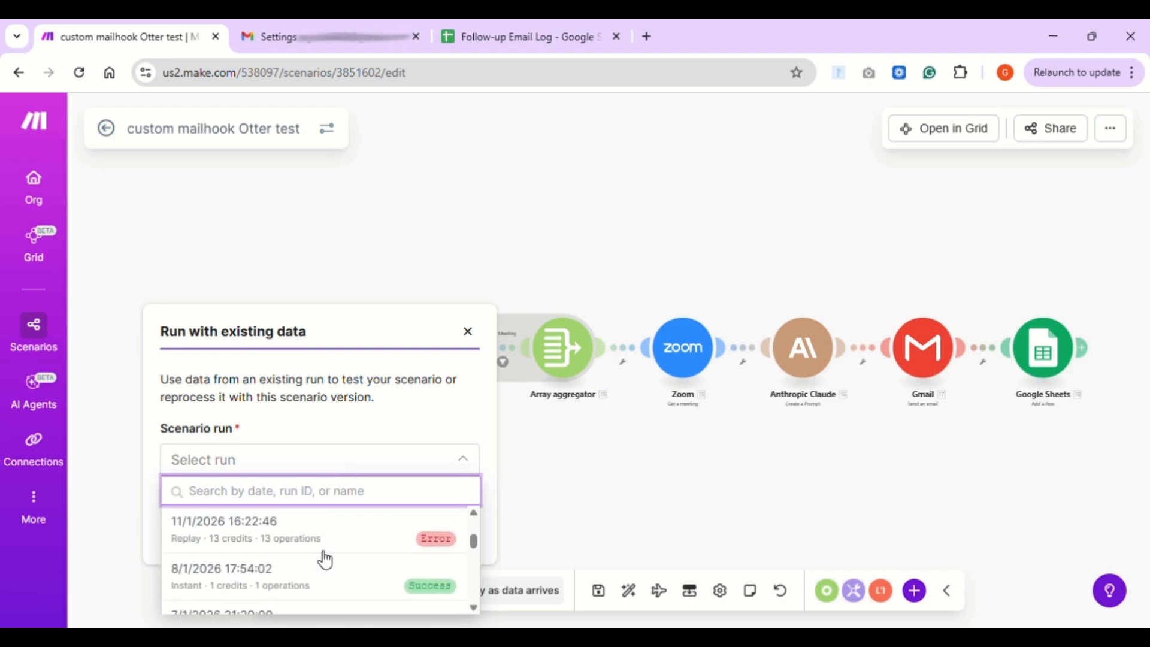
scroll(329, 550, "up", 1)
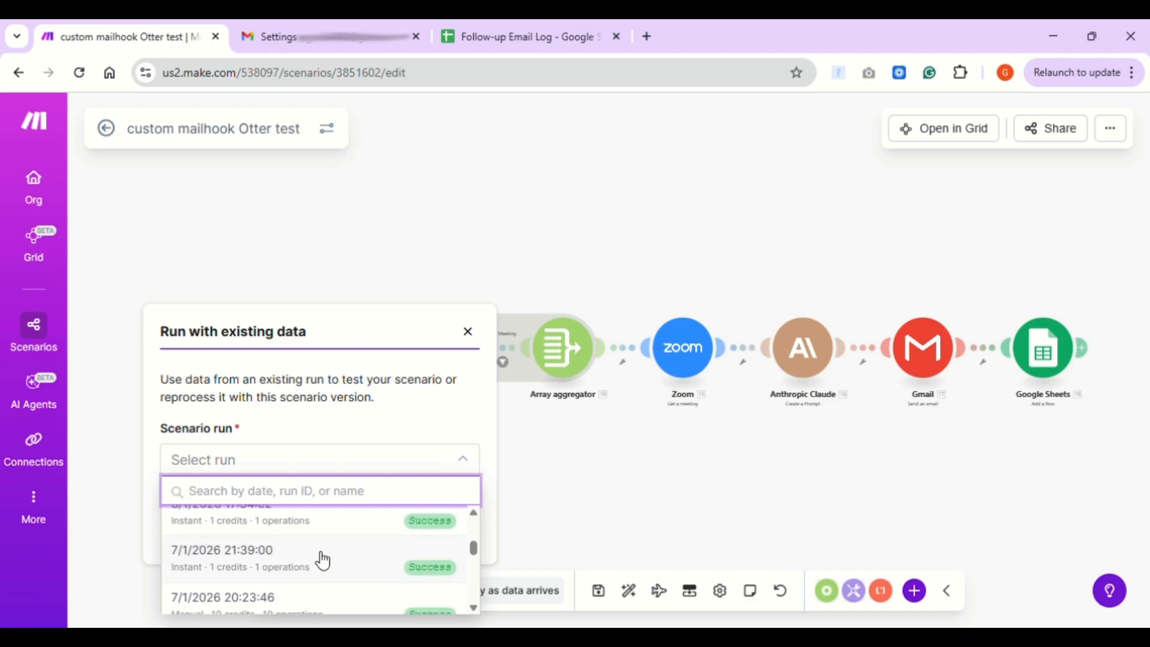
left_click(321, 558)
left_click(430, 548)
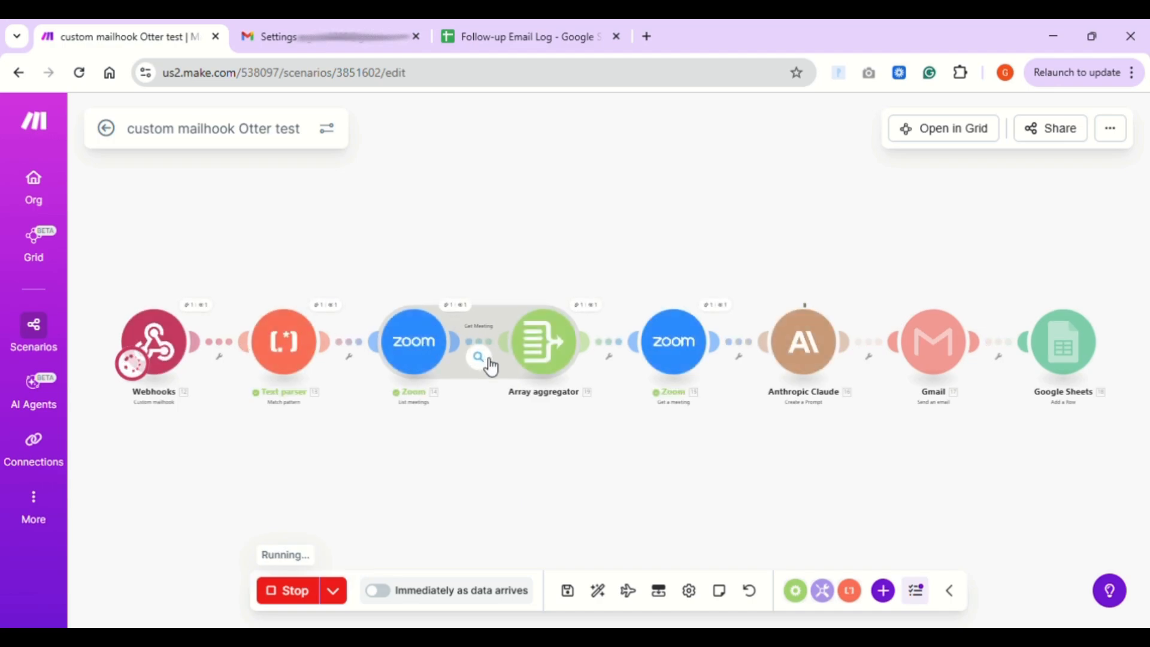
Follow the run's progress across the modules through to the Google Sheets Add a Row module.
scroll(480, 366, "up", 3)
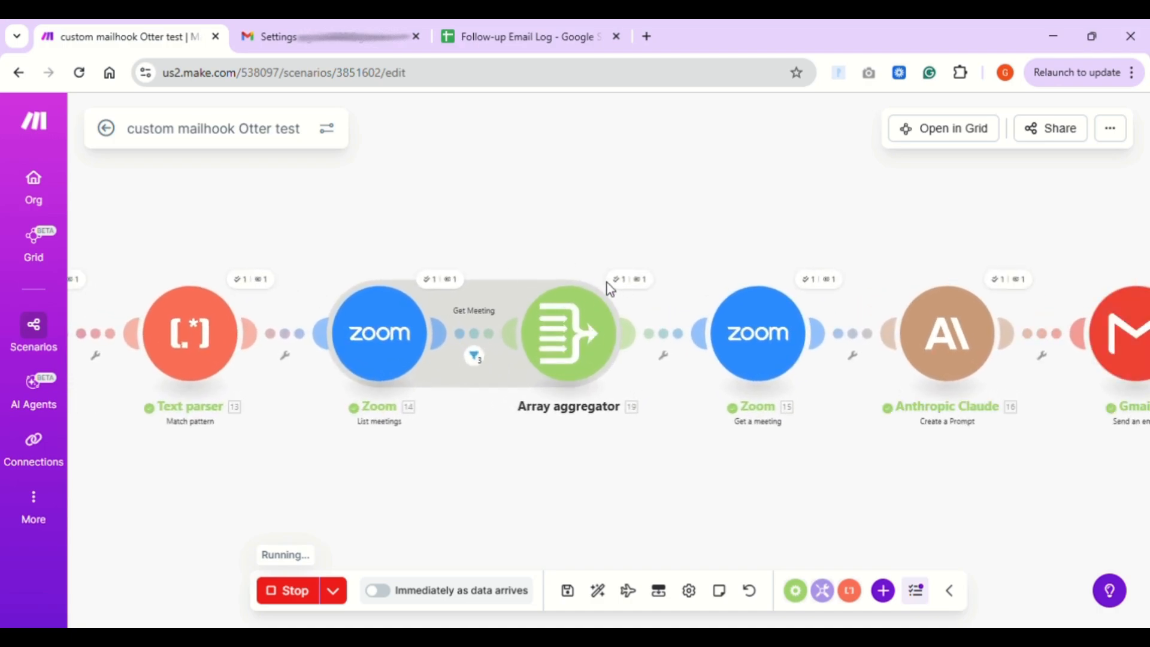
scroll(638, 379, "down", 2)
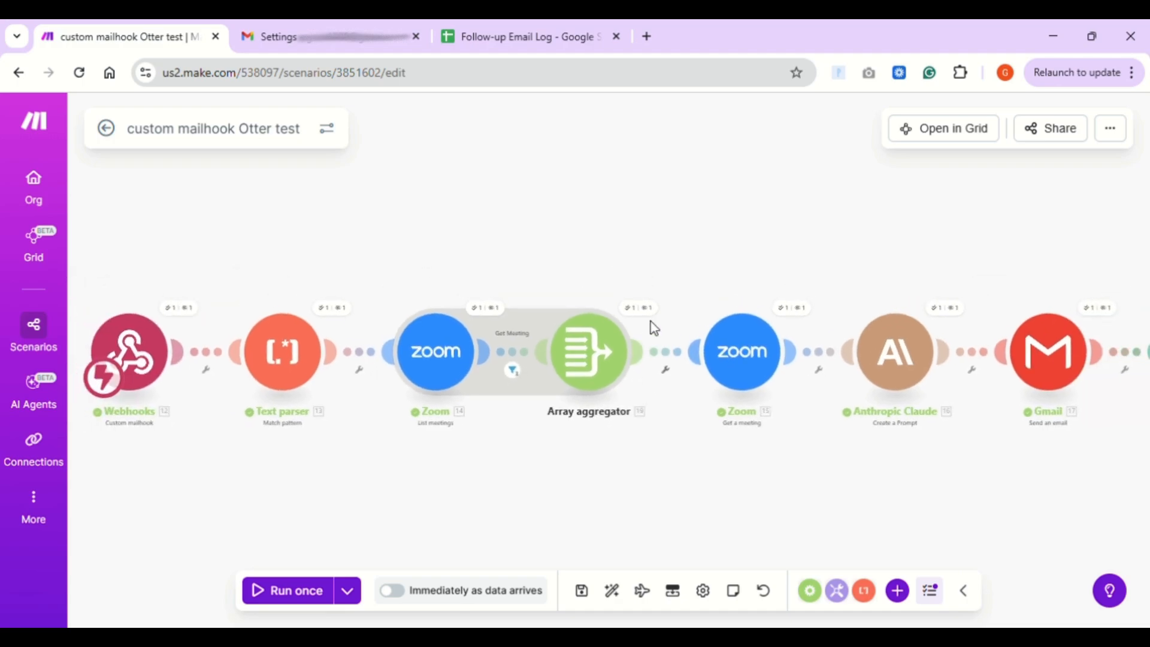
left_click_drag(754, 448, 618, 450)
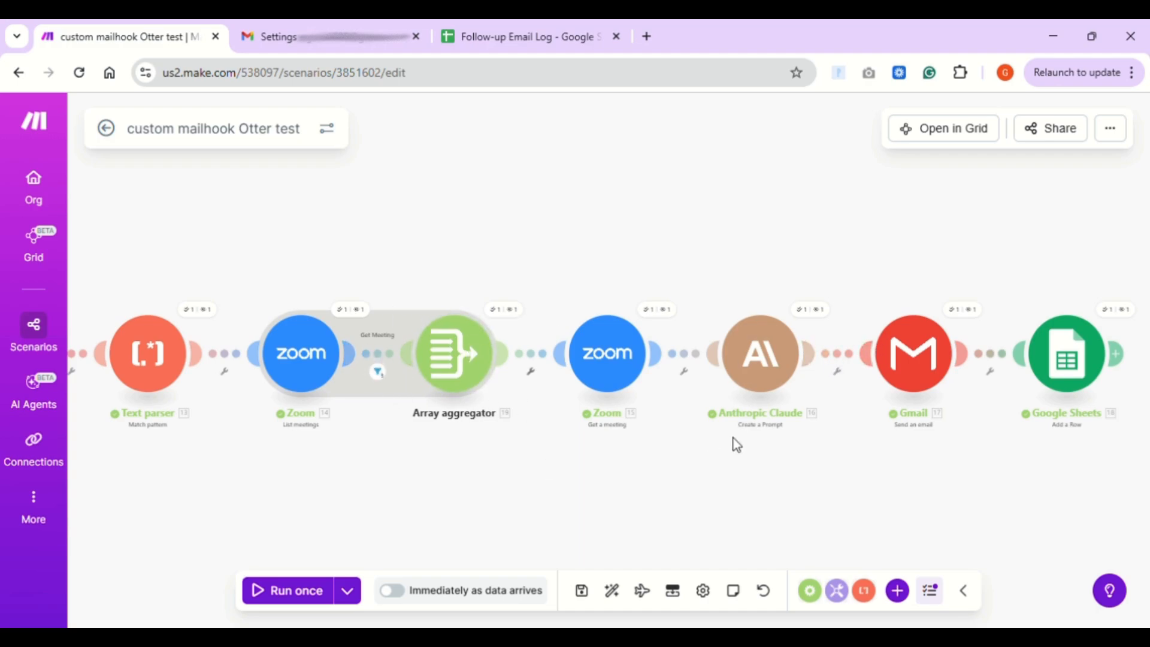
left_click_drag(750, 455, 619, 460)
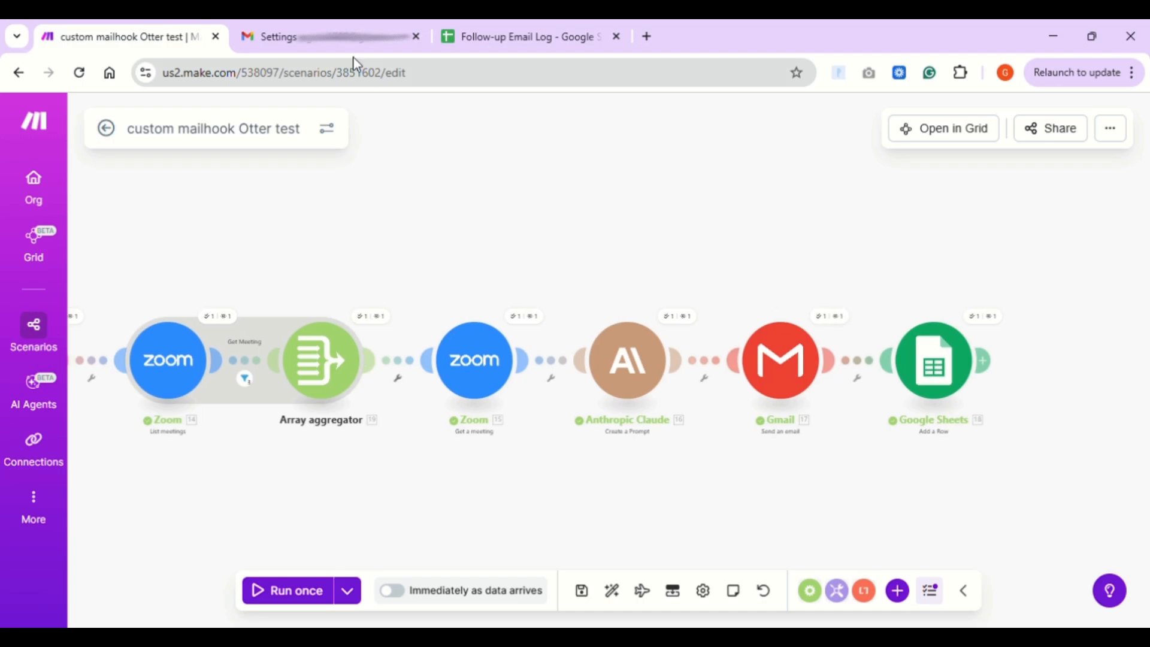
Switch to Gmail, open the newest follow-up email in the inbox, read its takeaways and action items, and return to the Make scenario.
left_click(334, 33)
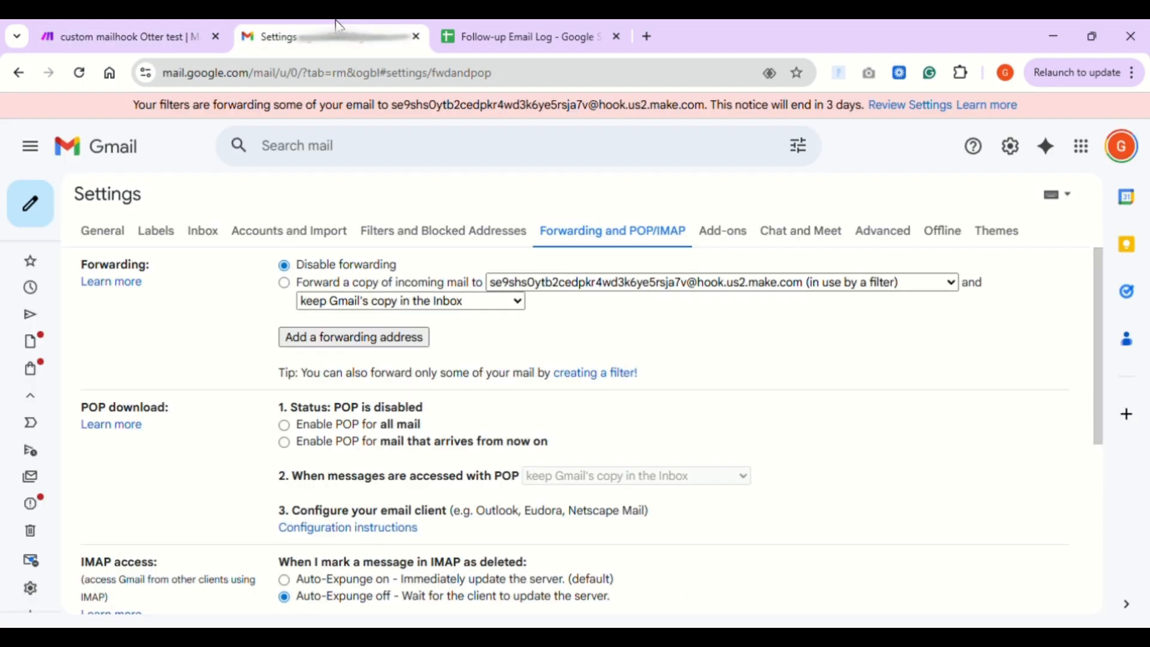
left_click(120, 155)
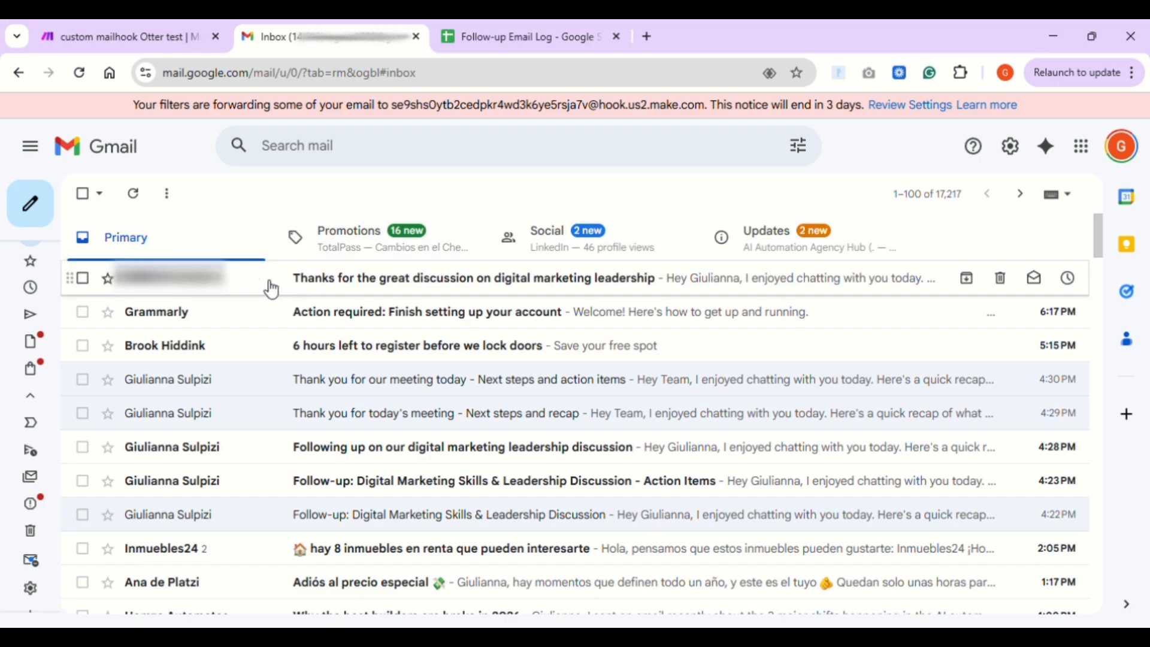
left_click(227, 282)
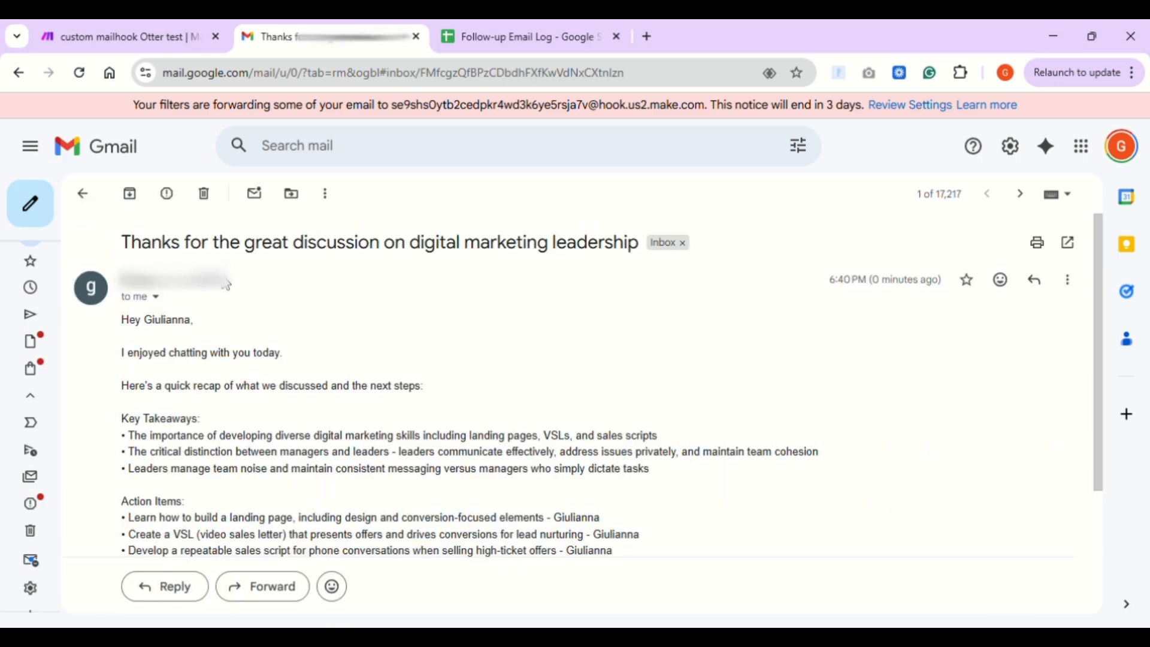
scroll(447, 388, "down", 1)
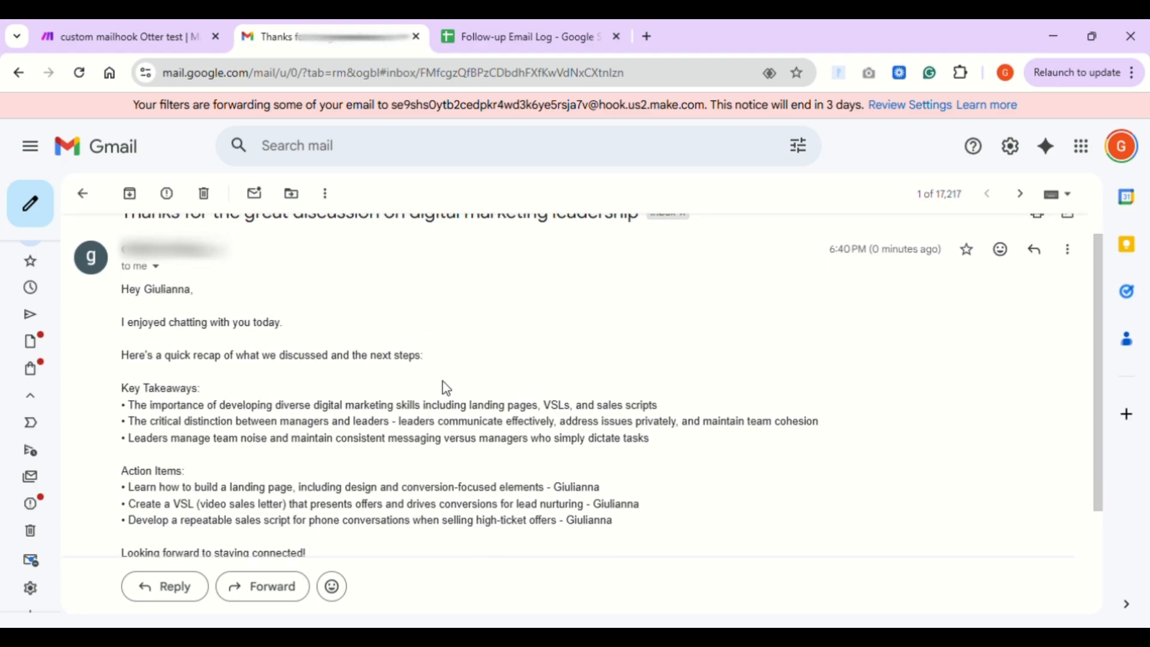
scroll(447, 387, "up", 1)
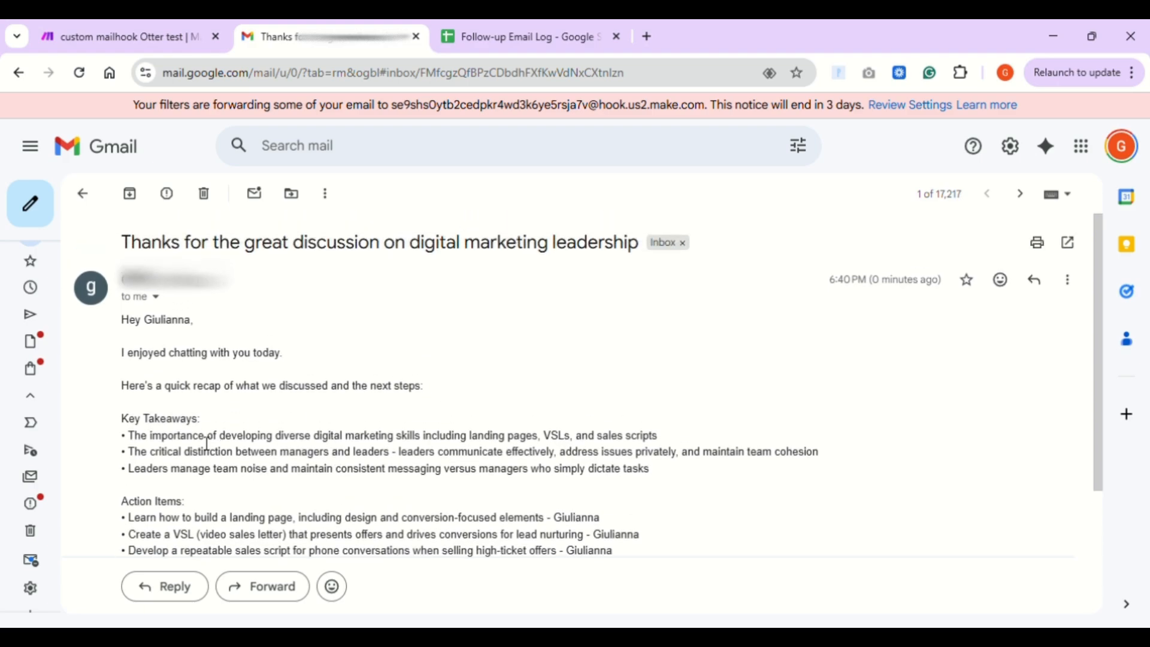
scroll(208, 445, "down", 1)
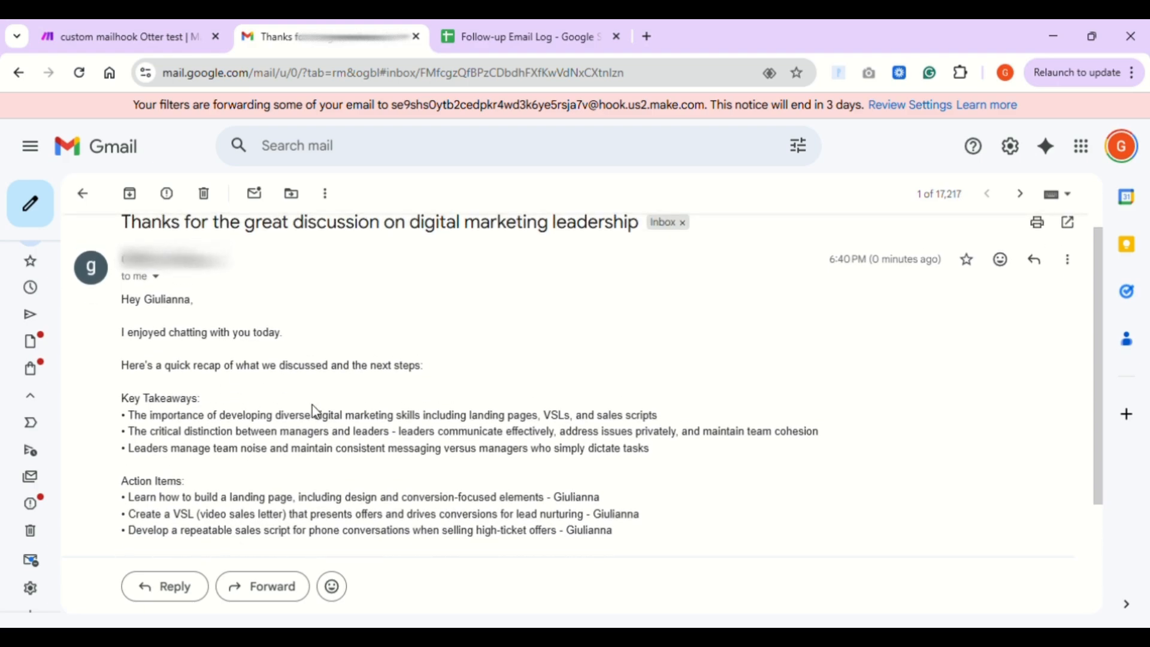
scroll(434, 429, "down", 1)
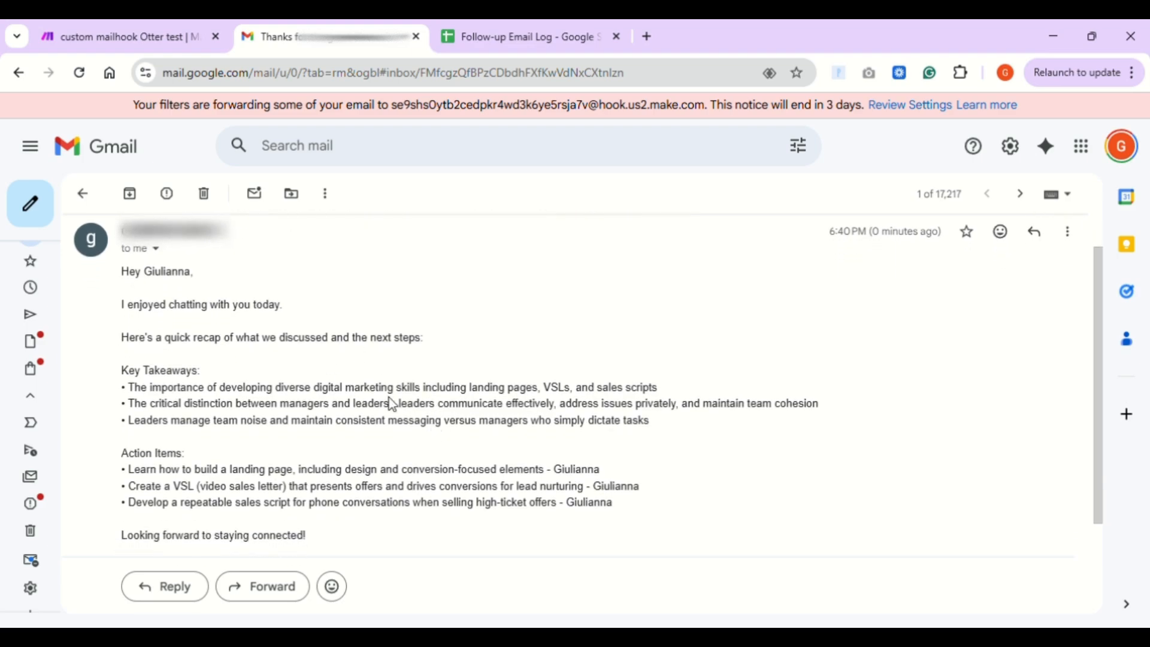
left_click(168, 28)
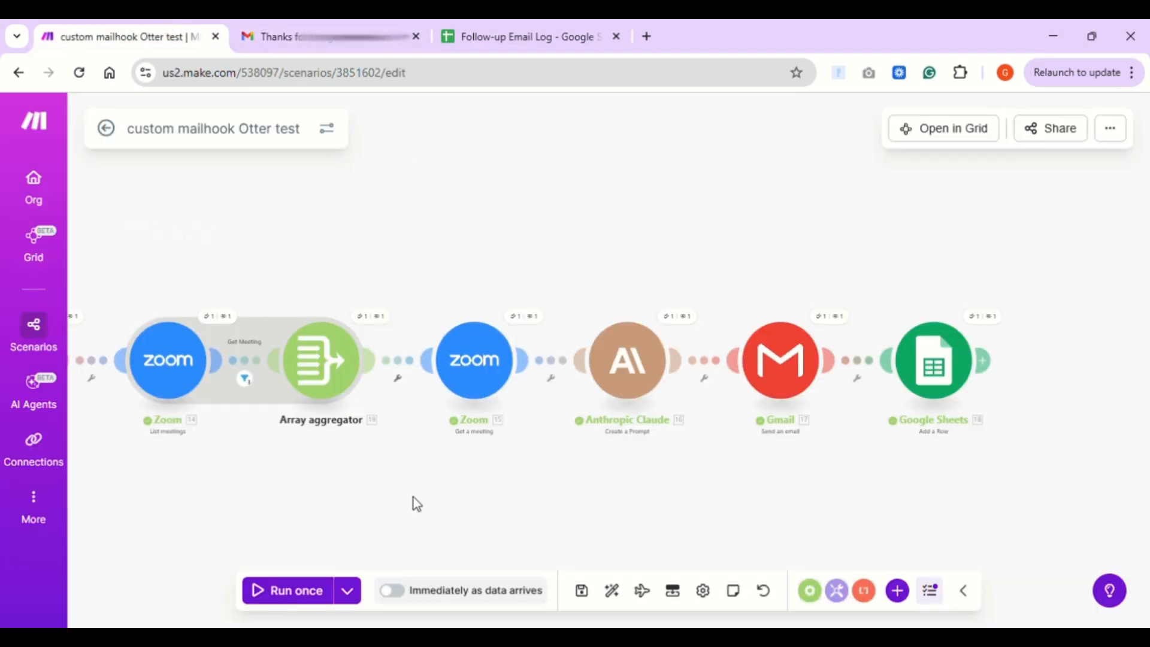